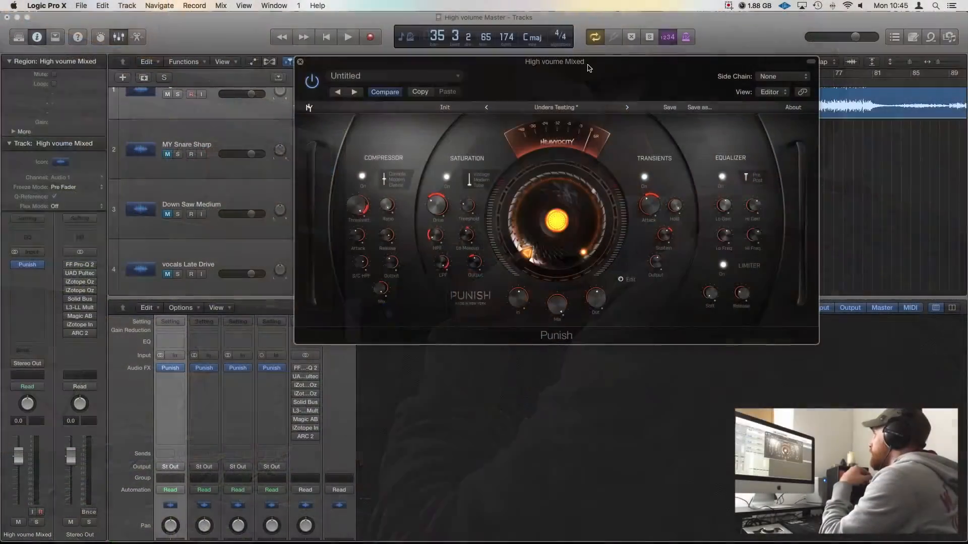
Position the Punish plug-in window below the High voume Mixed waveform so that the region stays in view.
{"action": "left_click_drag", "start_coordinate": [595, 66], "coordinate": [594, 129]}
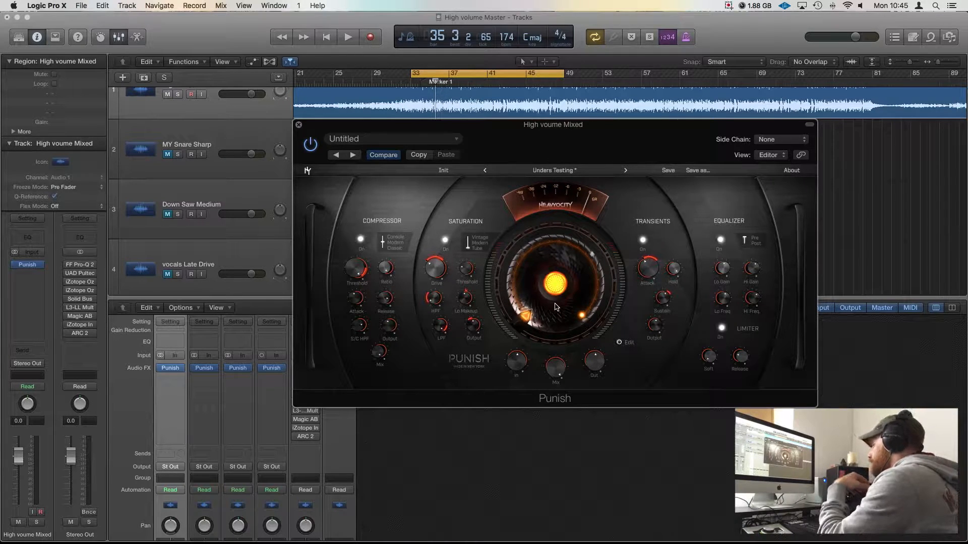
{"action": "left_click_drag", "start_coordinate": [636, 133], "coordinate": [522, 105]}
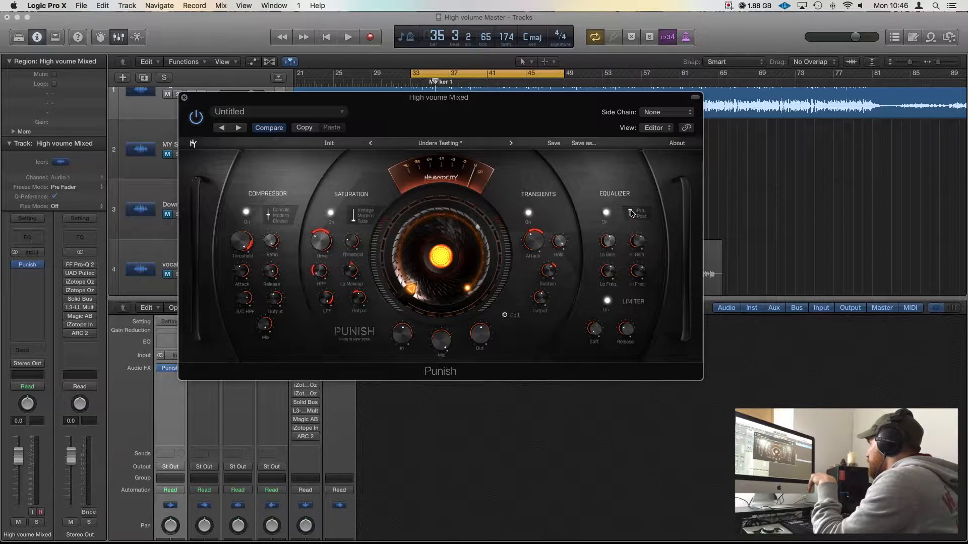
{"action": "mouse_move", "coordinate": [630, 213]}
{"action": "left_mouse_down"}
{"action": "mouse_move", "coordinate": [630, 228]}
{"action": "mouse_move", "coordinate": [630, 212]}
{"action": "left_mouse_up"}
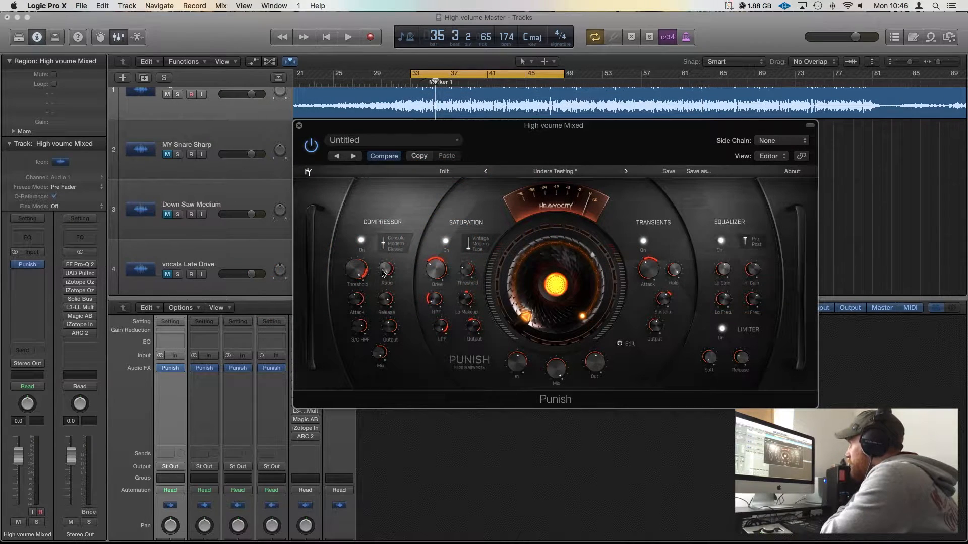
Cycle the Punish compressor's mode switch through its options and set it to Classic.
{"action": "left_click", "coordinate": [382, 238]}
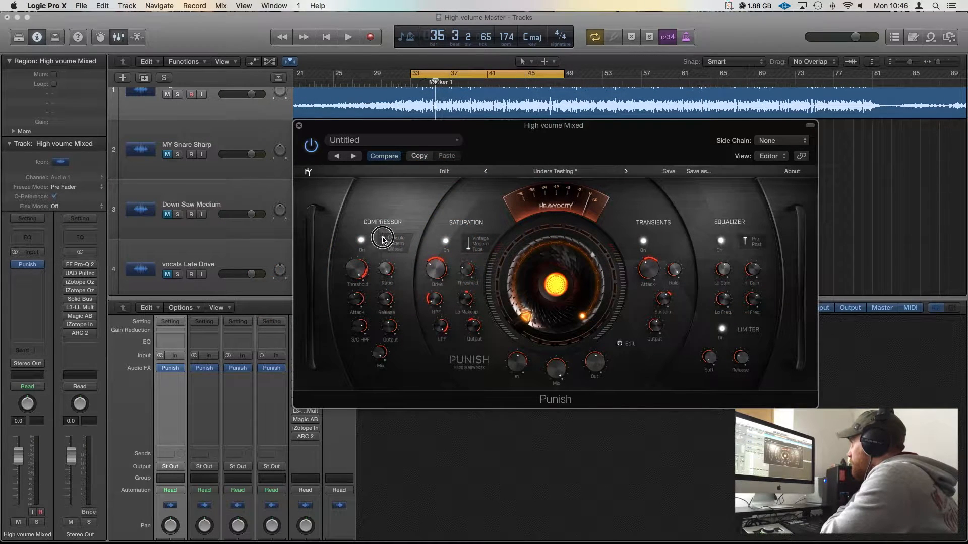
{"action": "left_click_drag", "start_coordinate": [383, 237], "coordinate": [383, 243]}
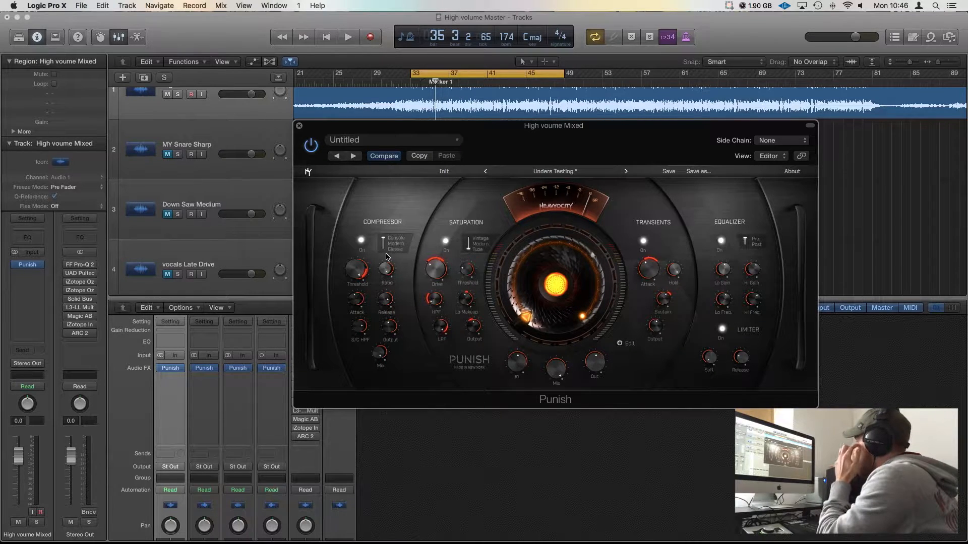
{"action": "left_click_drag", "start_coordinate": [387, 242], "coordinate": [387, 252]}
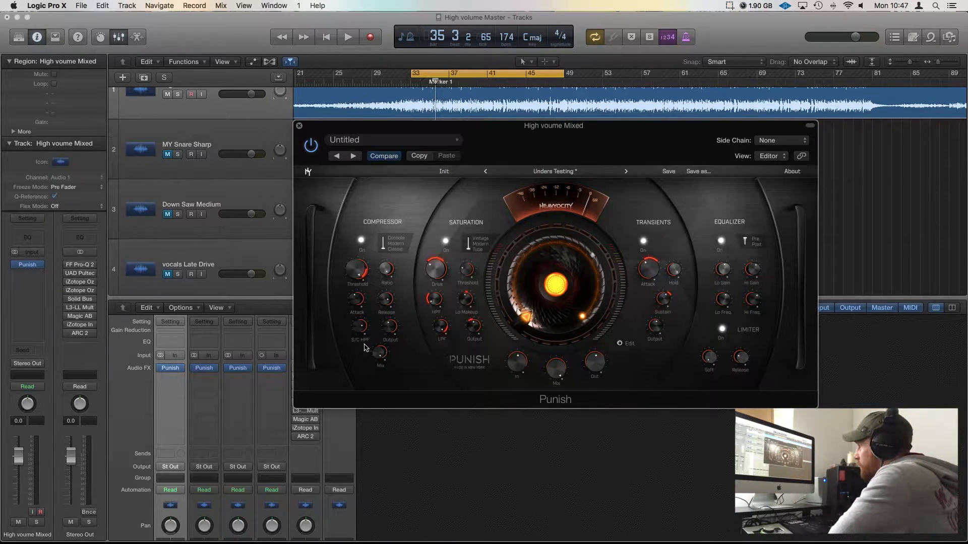
Adjust the low-pass filter of the saturation section in Punish.
{"action": "left_click", "coordinate": [440, 329]}
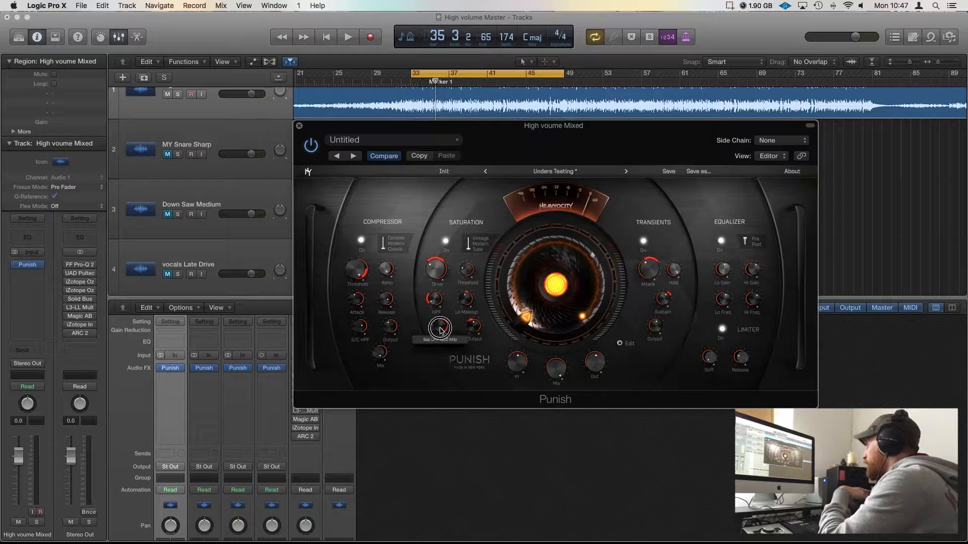
{"action": "left_click_drag", "start_coordinate": [440, 330], "coordinate": [474, 330]}
{"action": "left_click_drag", "start_coordinate": [359, 326], "coordinate": [413, 329]}
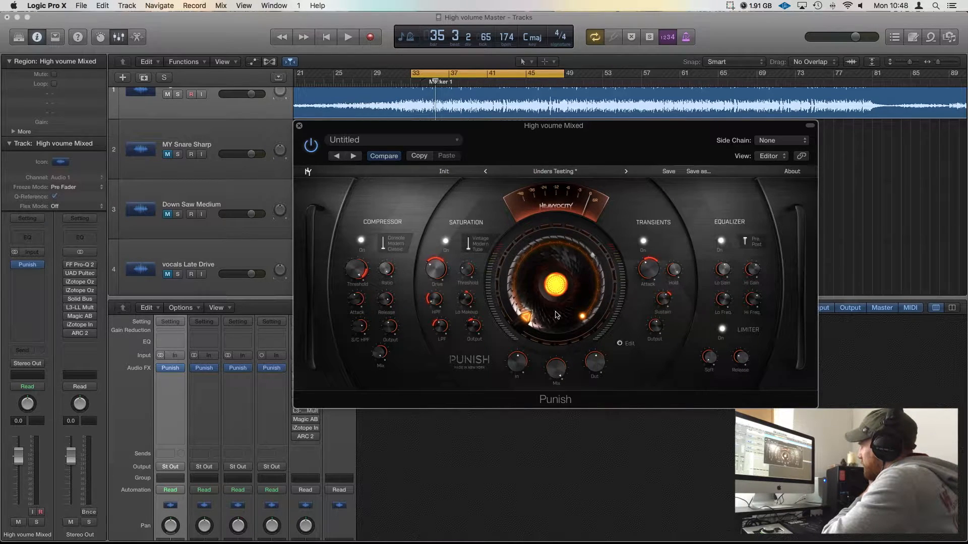
Try the main Punish knob's sweep and its Edit mode for the assigned ranges, returning the knob to 0 %.
{"action": "left_click_drag", "start_coordinate": [557, 316], "coordinate": [552, 266]}
{"action": "left_click_drag", "start_coordinate": [553, 237], "coordinate": [615, 487]}
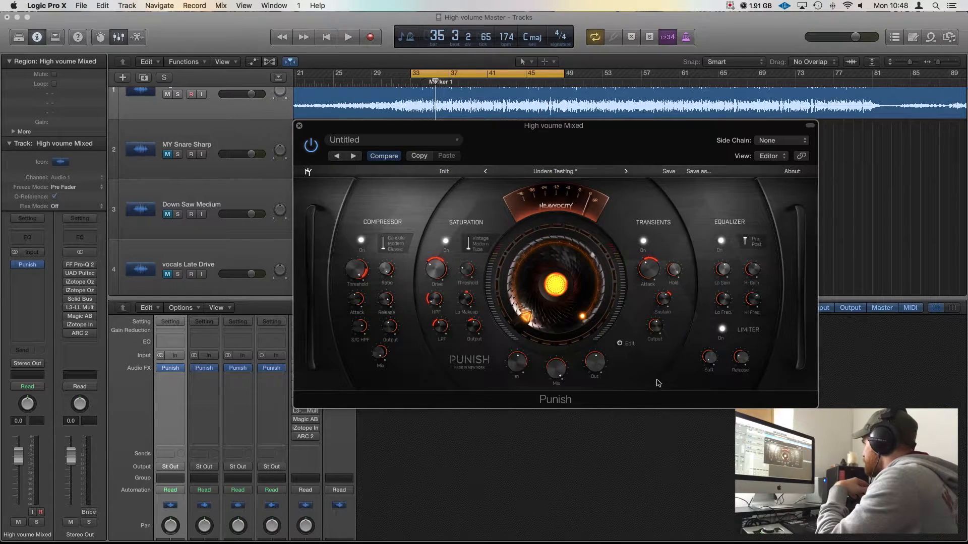
{"action": "left_click", "coordinate": [620, 344]}
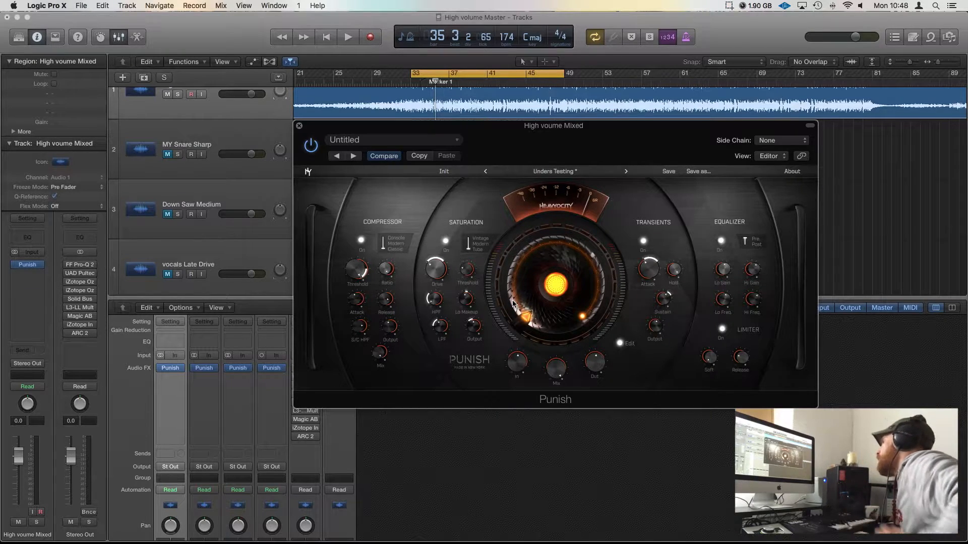
{"action": "mouse_move", "coordinate": [358, 273]}
{"action": "left_mouse_down"}
{"action": "mouse_move", "coordinate": [363, 359]}
{"action": "mouse_move", "coordinate": [369, 252]}
{"action": "mouse_move", "coordinate": [371, 274]}
{"action": "left_mouse_up"}
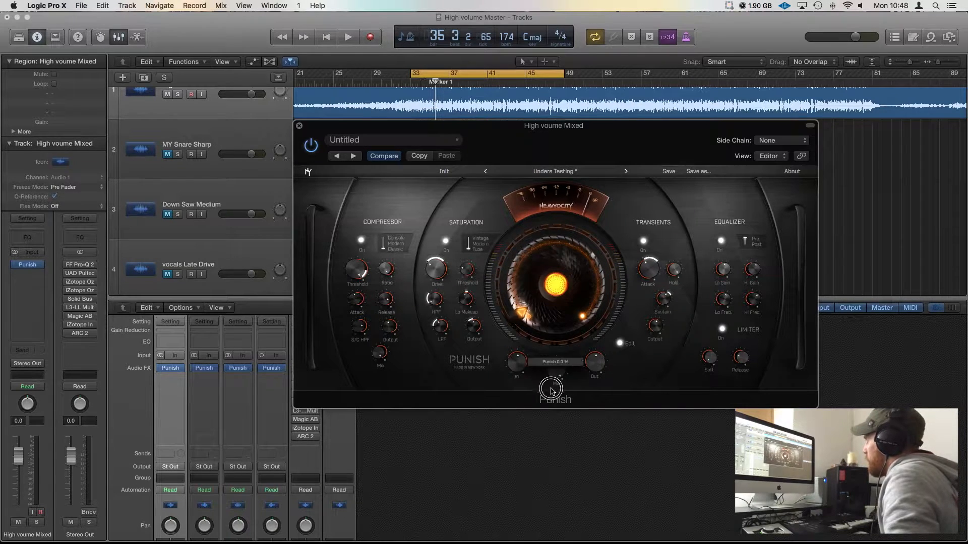
{"action": "left_click", "coordinate": [620, 344]}
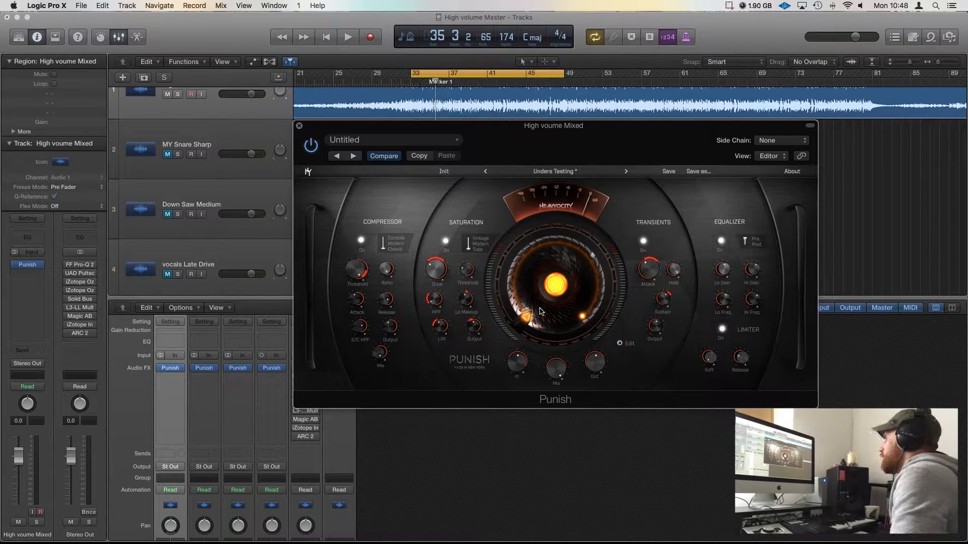
{"action": "left_click_drag", "start_coordinate": [564, 310], "coordinate": [563, 372]}
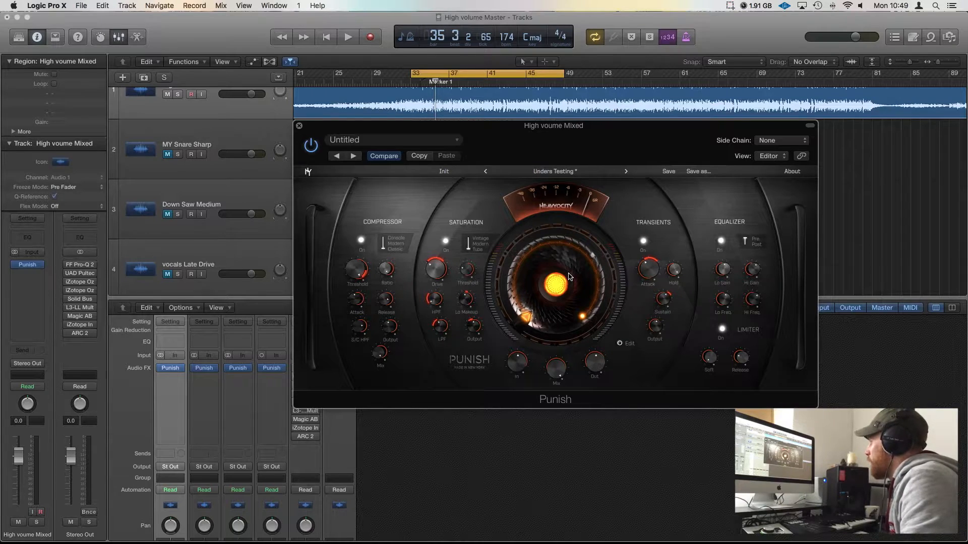
Play the cycled section while sweeping the main Punish knob to full and back down, and stop playback.
{"action": "key", "text": "space"}
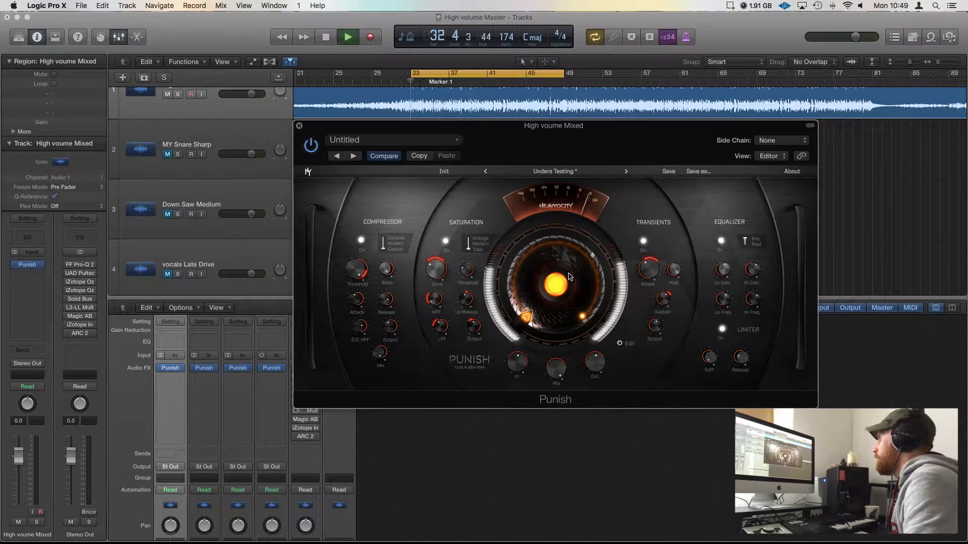
{"action": "left_click_drag", "start_coordinate": [561, 297], "coordinate": [556, 255]}
{"action": "left_click_drag", "start_coordinate": [566, 304], "coordinate": [560, 2]}
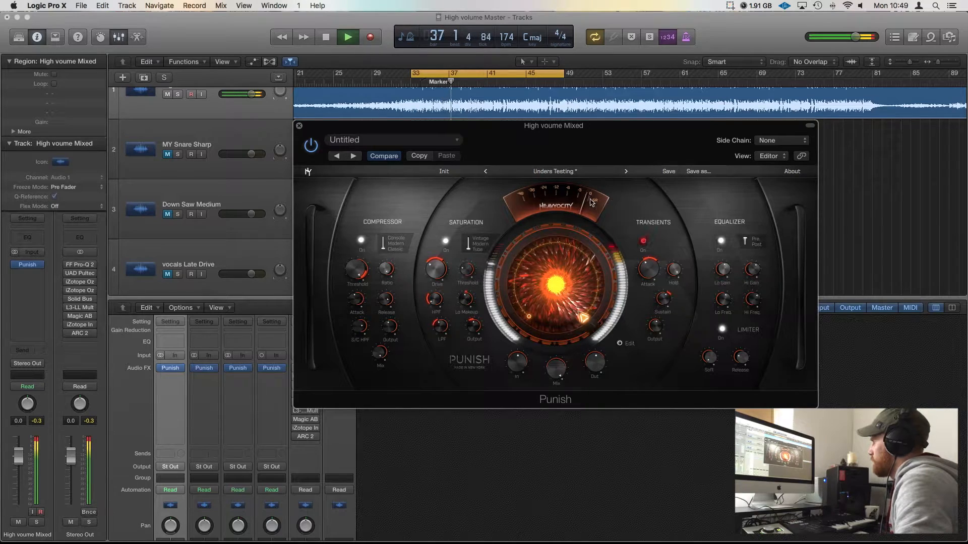
{"action": "left_click_drag", "start_coordinate": [566, 268], "coordinate": [581, 543]}
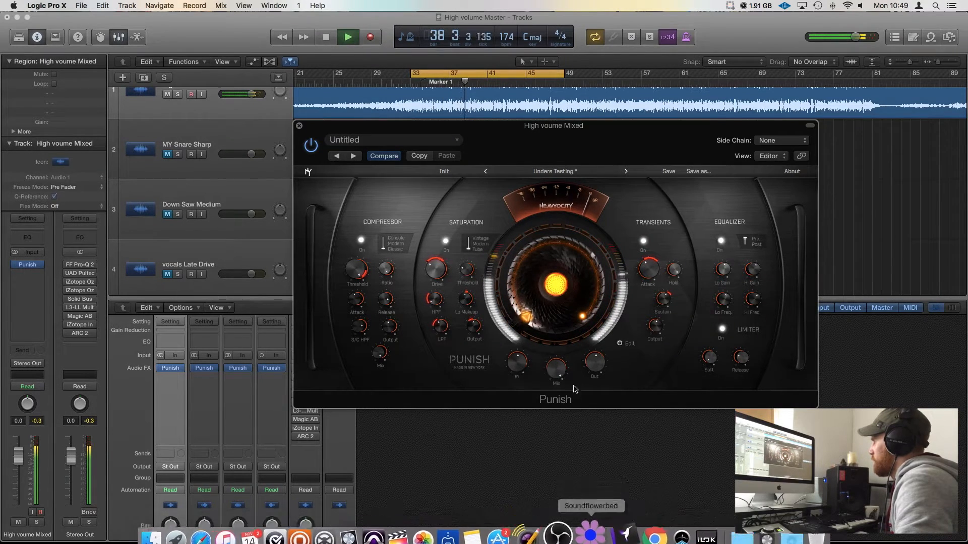
{"action": "left_click_drag", "start_coordinate": [551, 274], "coordinate": [549, 238]}
{"action": "key", "text": "space"}
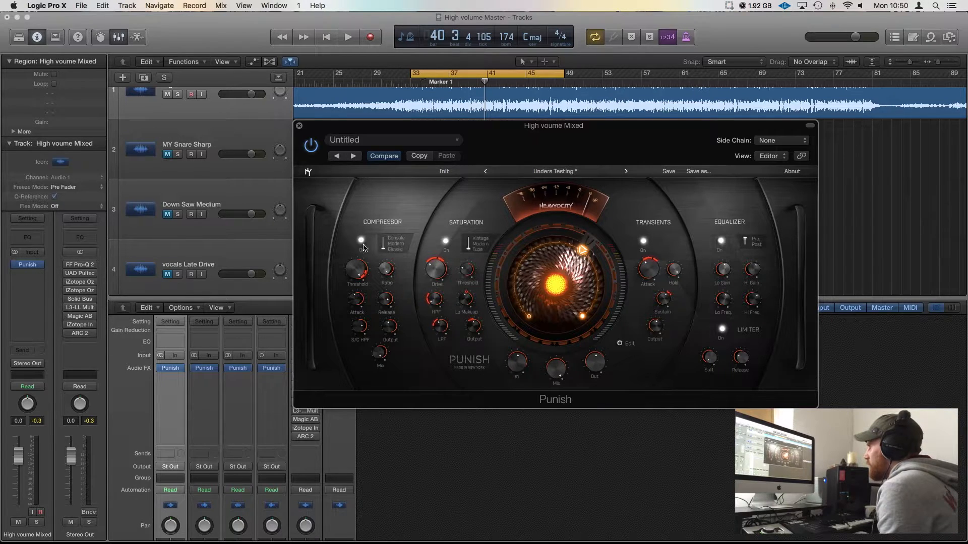
Switch off the compressor, saturation, transients and equalizer sections, and raise the main Punish knob to its maximum.
{"action": "left_click", "coordinate": [445, 243]}
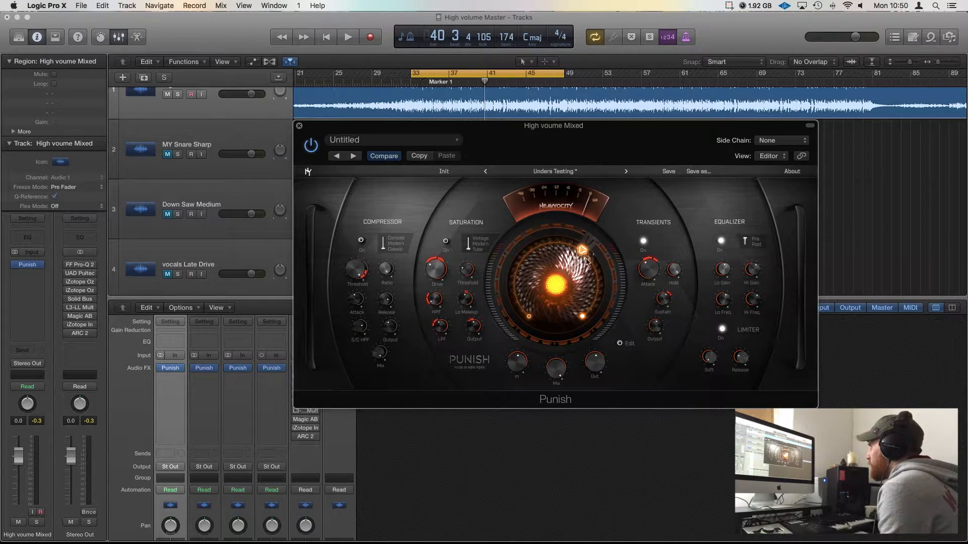
{"action": "left_click", "coordinate": [646, 245]}
{"action": "left_click_drag", "start_coordinate": [576, 301], "coordinate": [570, 116]}
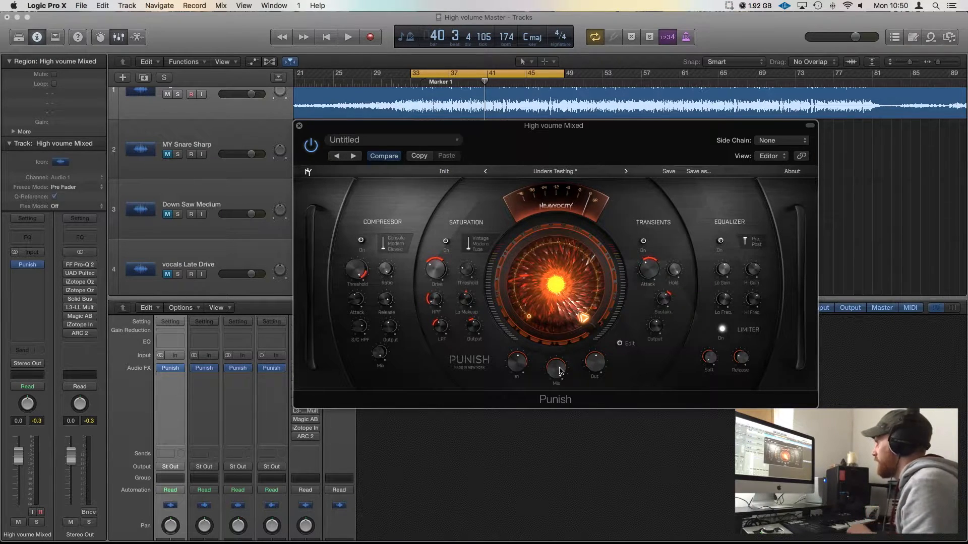
Audition the cycled section with the compressor switched on, varying its threshold and output.
{"action": "key", "text": "space"}
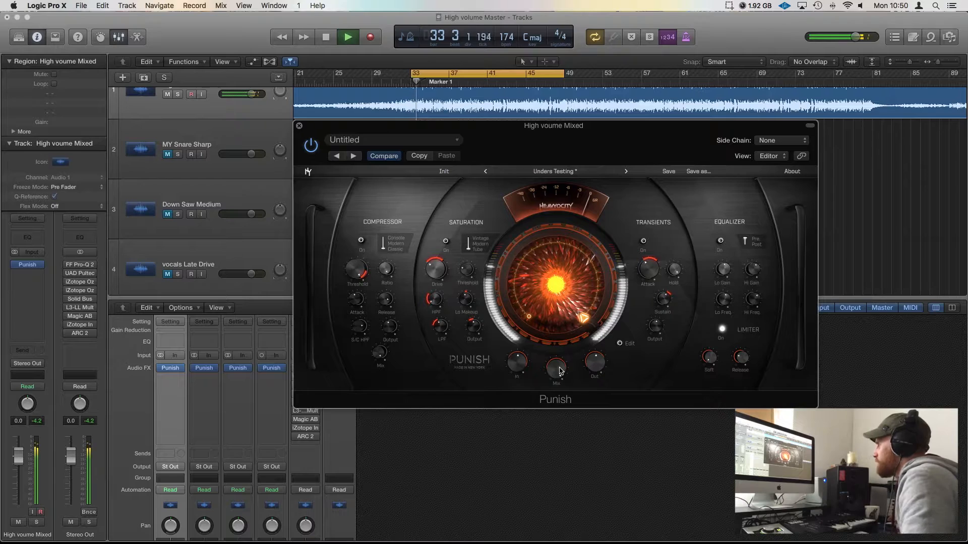
{"action": "left_click", "coordinate": [361, 242]}
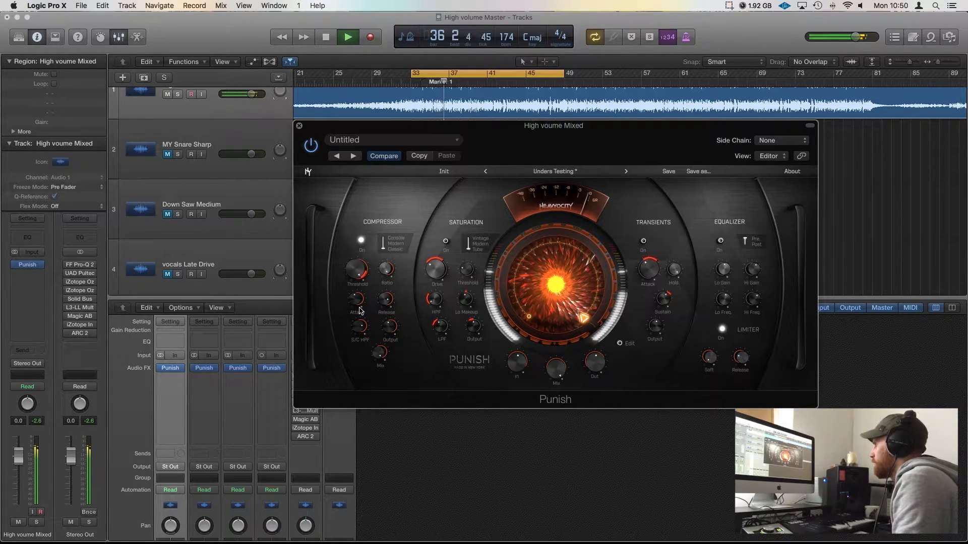
{"action": "left_click", "coordinate": [359, 291]}
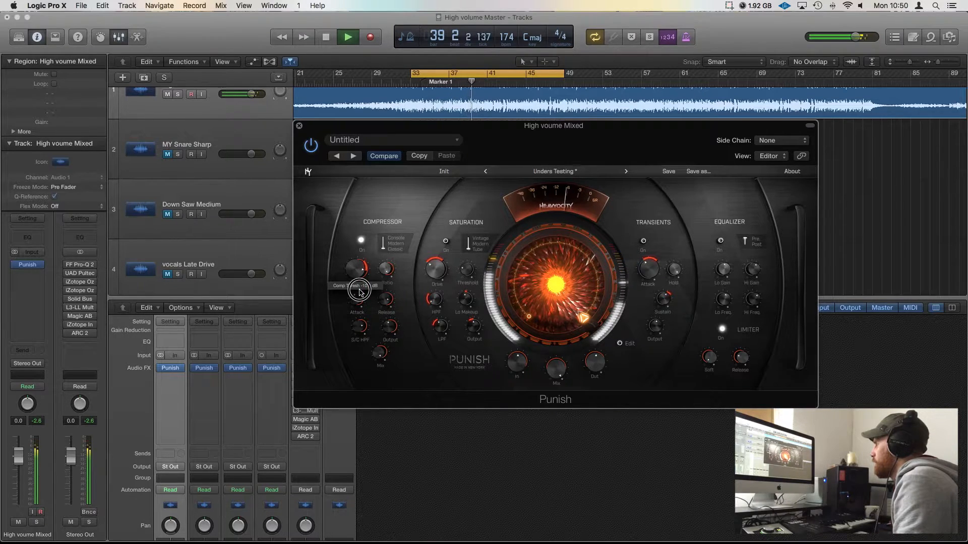
{"action": "mouse_move", "coordinate": [389, 326]}
{"action": "left_mouse_down"}
{"action": "mouse_move", "coordinate": [396, 311]}
{"action": "mouse_move", "coordinate": [395, 325]}
{"action": "left_mouse_up"}
{"action": "left_click_drag", "start_coordinate": [359, 286], "coordinate": [362, 244]}
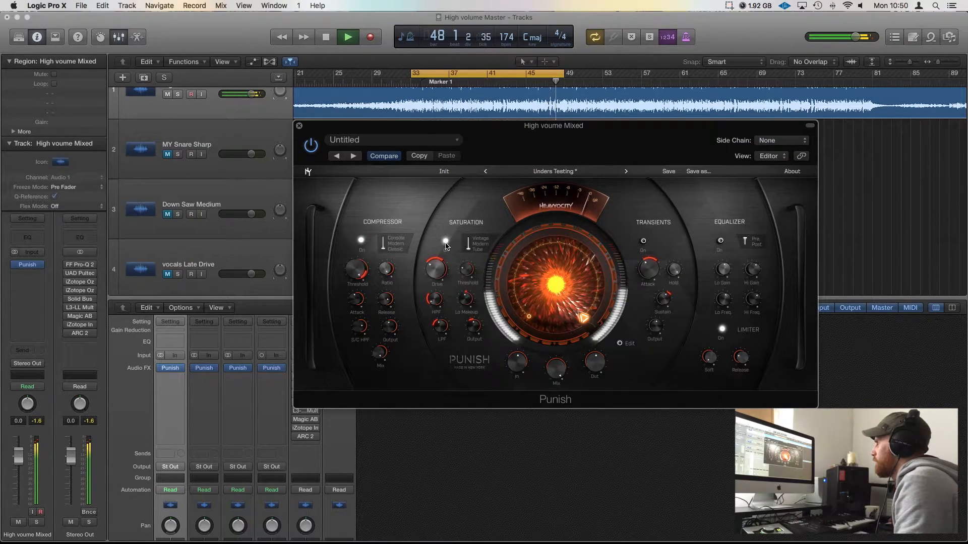
Audition the saturation section alone with the compressor off, trying its mode switch, and switch saturation off.
{"action": "left_click", "coordinate": [361, 243]}
{"action": "left_click_drag", "start_coordinate": [470, 253], "coordinate": [472, 251]}
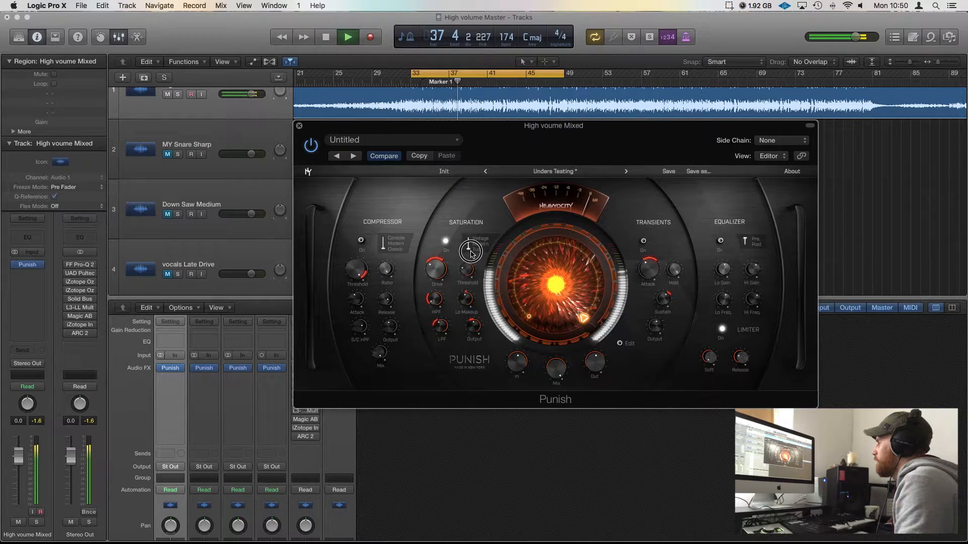
{"action": "left_click", "coordinate": [446, 242]}
Compare the cycled section with the transients section on and off, leaving transients switched off.
{"action": "left_click", "coordinate": [643, 242]}
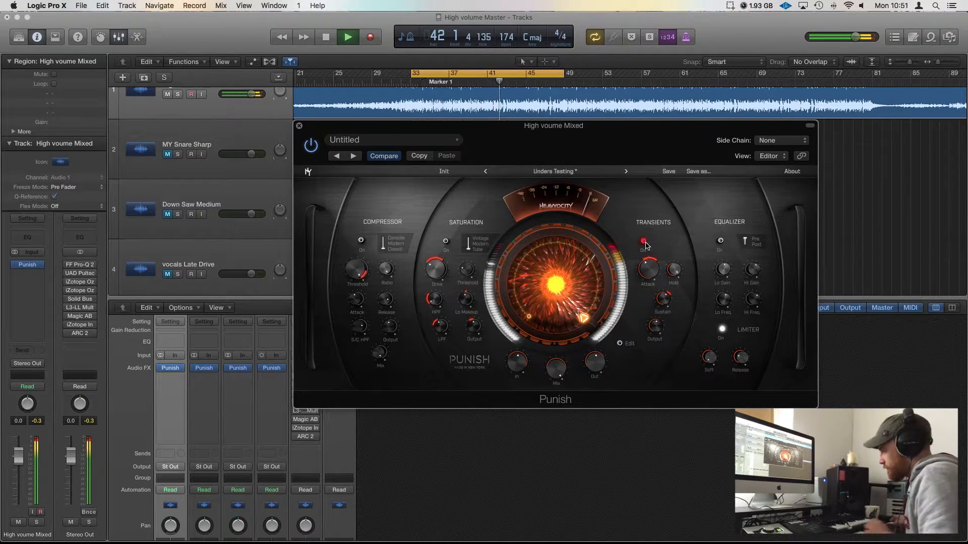
{"action": "key", "text": "space"}
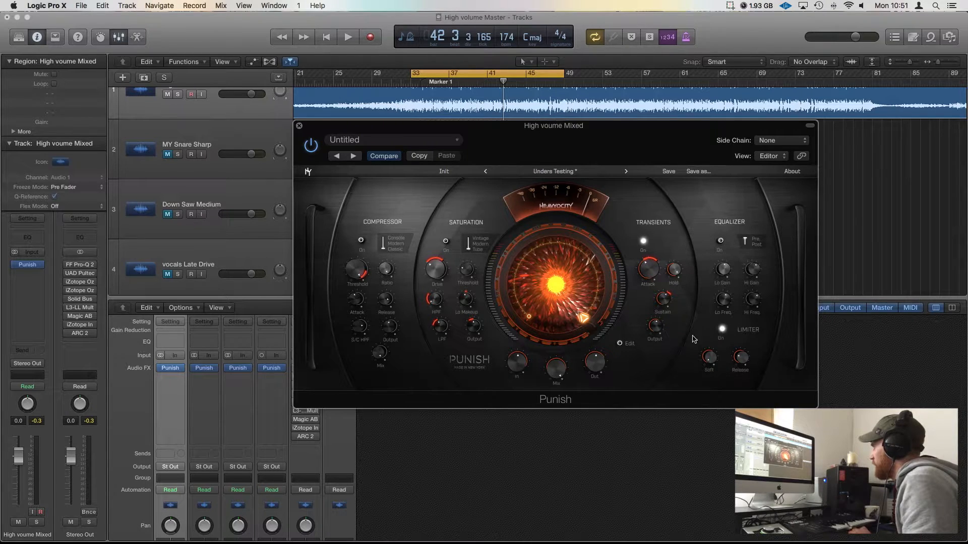
{"action": "key", "text": "space"}
{"action": "left_click", "coordinate": [644, 242]}
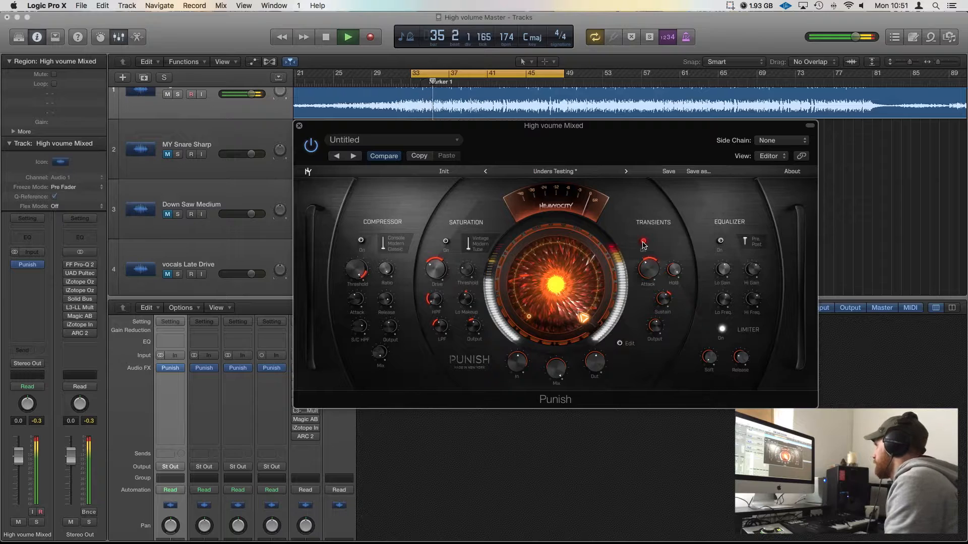
{"action": "left_click", "coordinate": [644, 242]}
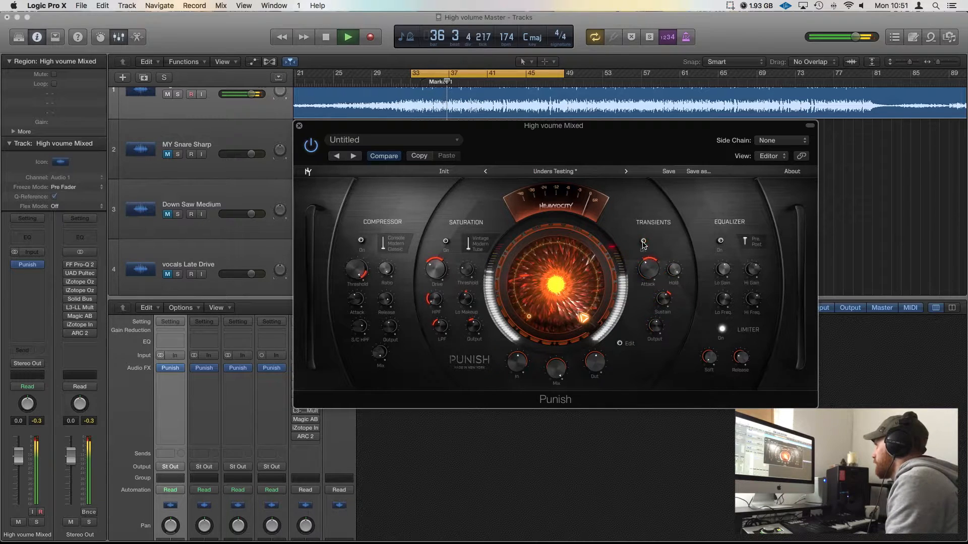
{"action": "left_click", "coordinate": [643, 242]}
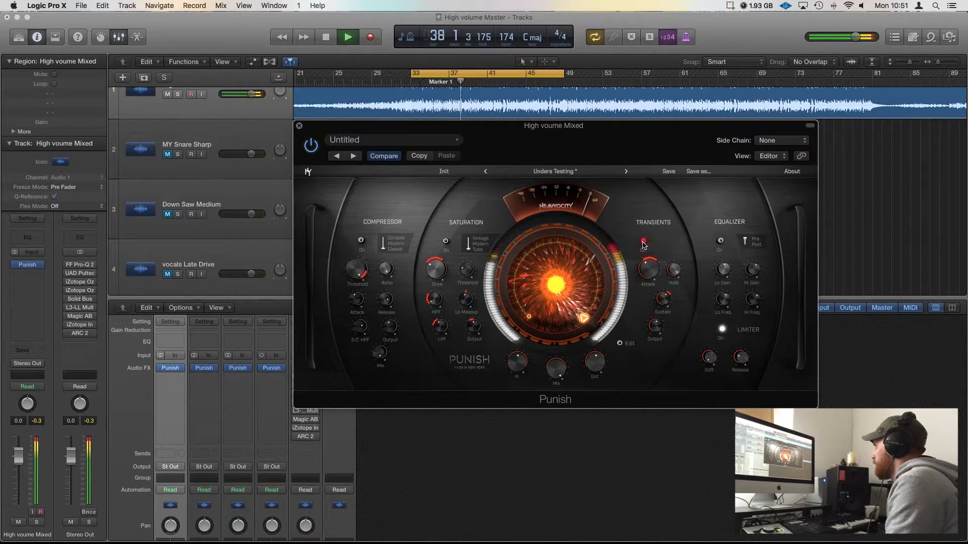
{"action": "left_click", "coordinate": [643, 242]}
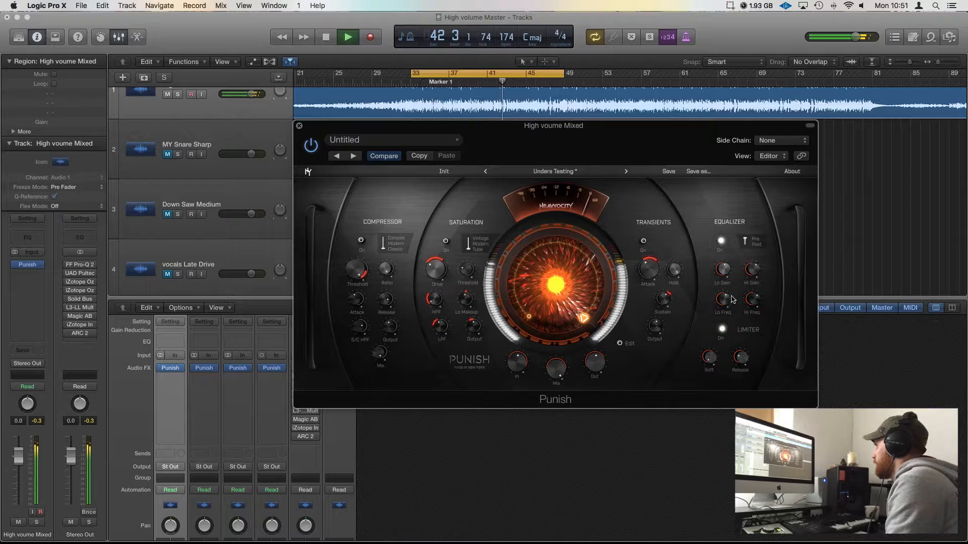
Try the equalizer's high gain and high frequency controls on the playing section and stop playback.
{"action": "mouse_move", "coordinate": [755, 266]}
{"action": "left_mouse_down"}
{"action": "mouse_move", "coordinate": [756, 237]}
{"action": "mouse_move", "coordinate": [756, 275]}
{"action": "left_mouse_up"}
{"action": "key", "text": "space"}
{"action": "left_click_drag", "start_coordinate": [755, 295], "coordinate": [748, 275]}
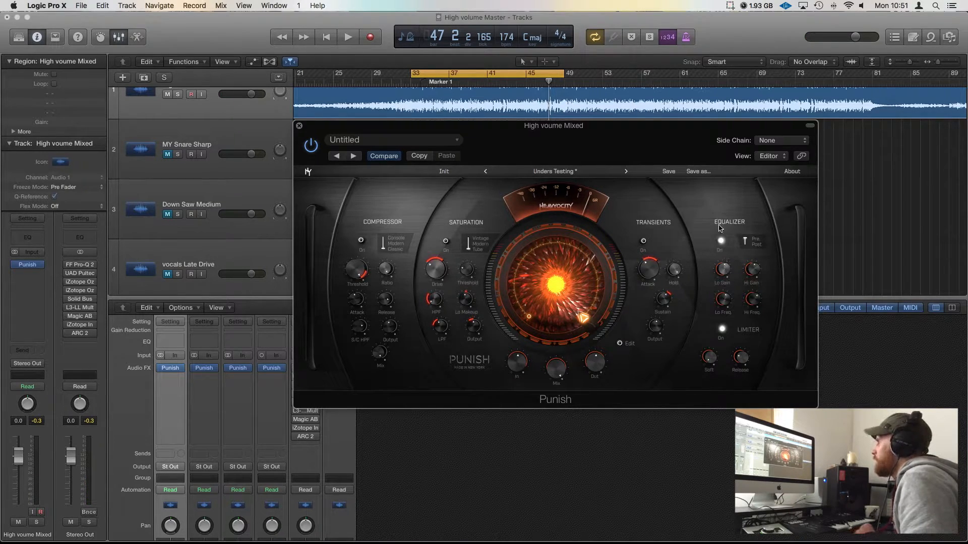
Close the Punish window of the High voume Mixed track.
{"action": "left_click_drag", "start_coordinate": [621, 132], "coordinate": [617, 185]}
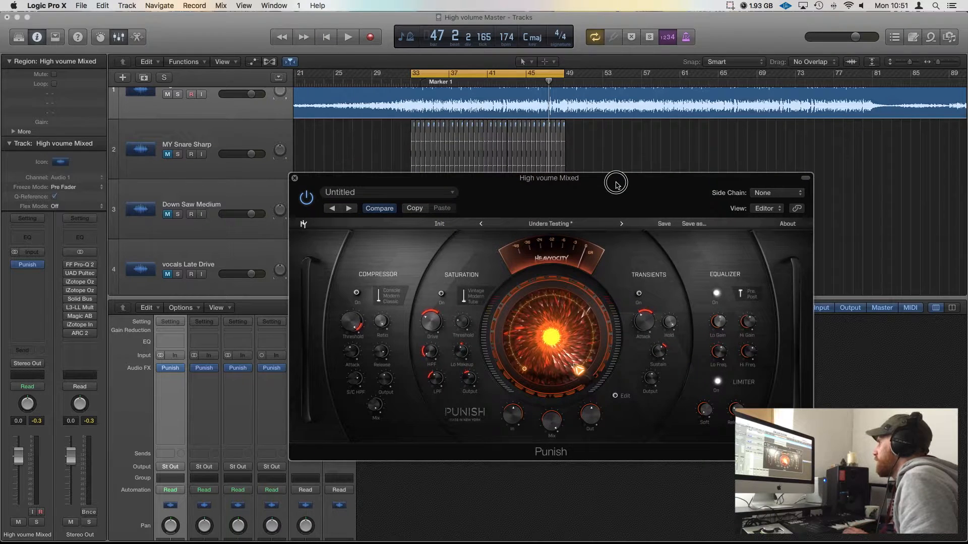
{"action": "left_click", "coordinate": [295, 178]}
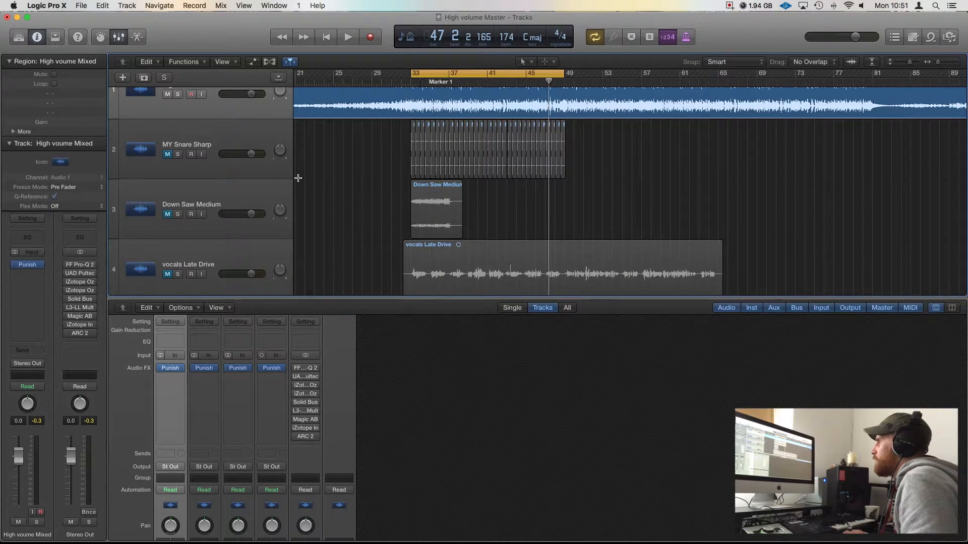
Unmute and select the MY Snare Sharp track, with the High voume Mixed track muted.
{"action": "left_click", "coordinate": [168, 155]}
{"action": "left_click", "coordinate": [167, 95]}
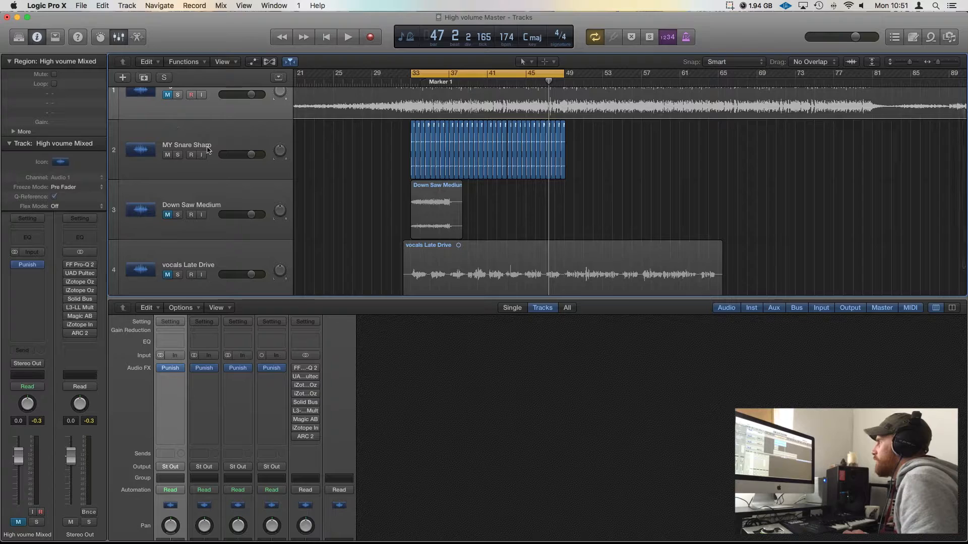
{"action": "left_click", "coordinate": [216, 133]}
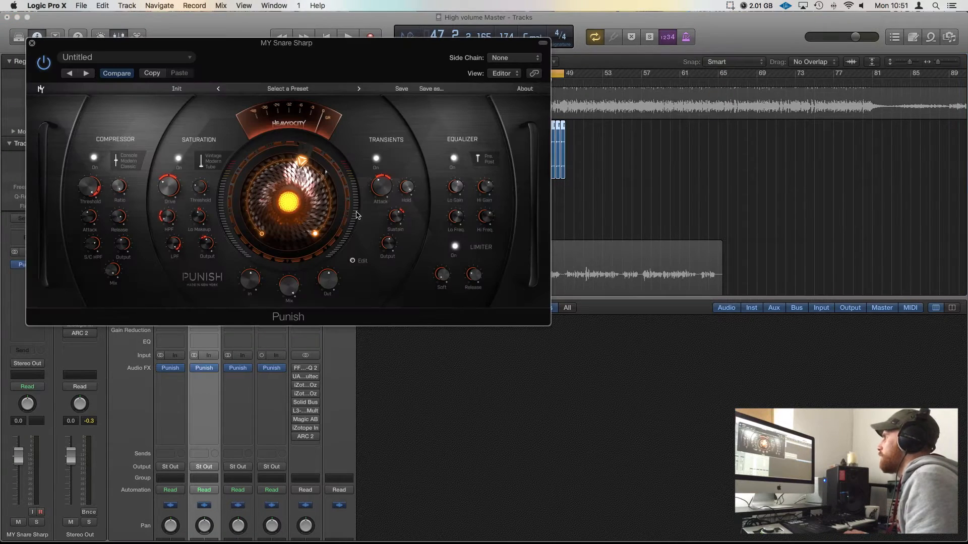
Move the MY Snare Sharp track's Punish window clear of the track list and set its central Punish amount to 0 %.
{"action": "left_click_drag", "start_coordinate": [331, 67], "coordinate": [562, 121]}
{"action": "left_click_drag", "start_coordinate": [541, 221], "coordinate": [582, 456]}
{"action": "left_click_drag", "start_coordinate": [531, 270], "coordinate": [532, 299]}
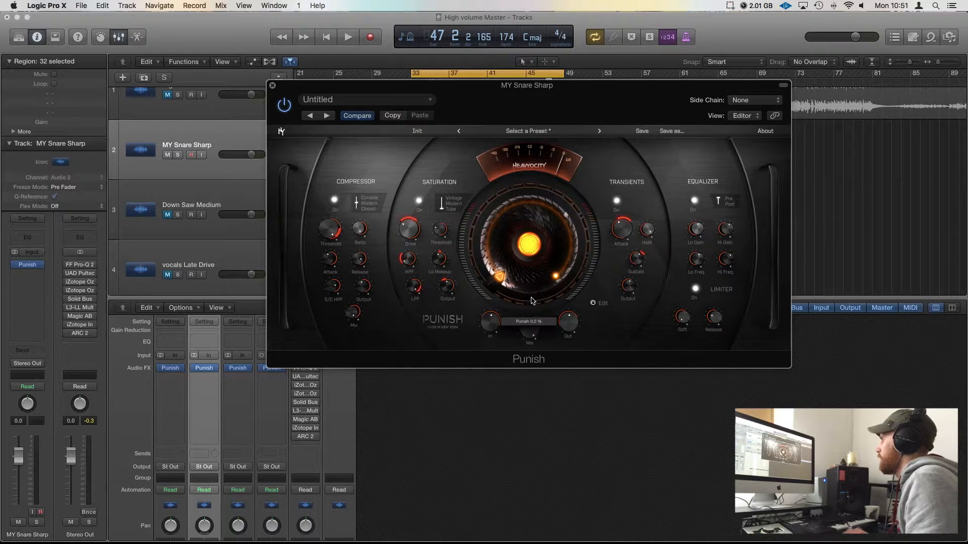
Audition the cycled snare section while gradually raising the central Punish amount.
{"action": "key", "text": "space"}
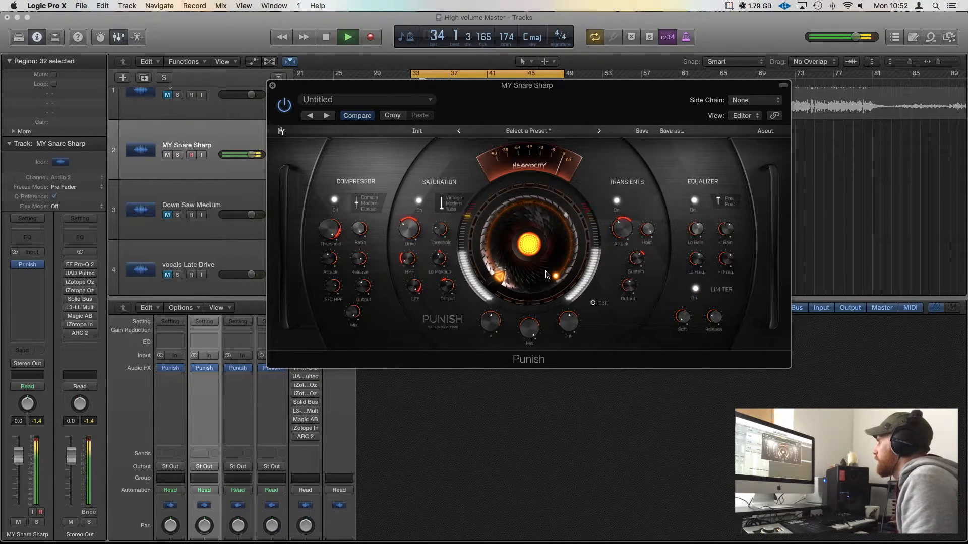
{"action": "left_click_drag", "start_coordinate": [535, 261], "coordinate": [532, 212]}
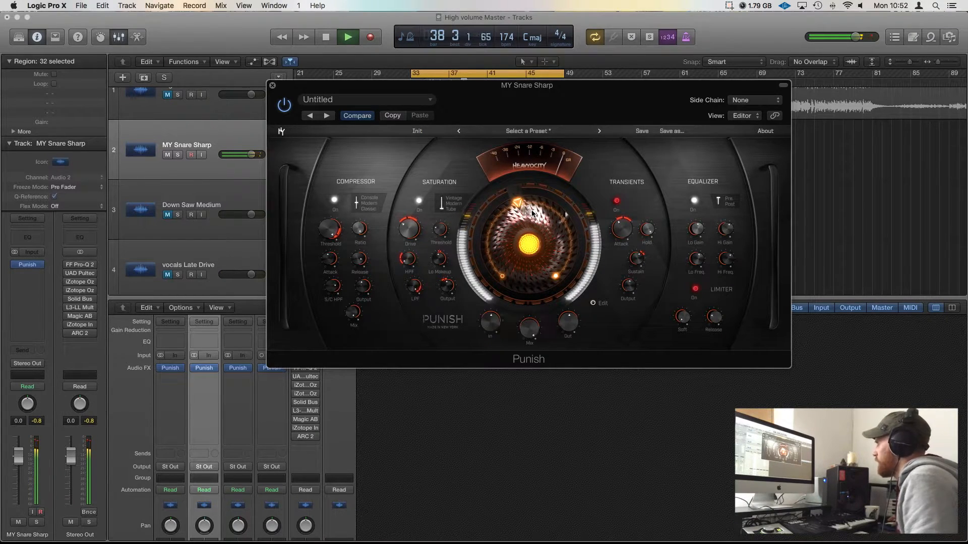
{"action": "key", "text": "space"}
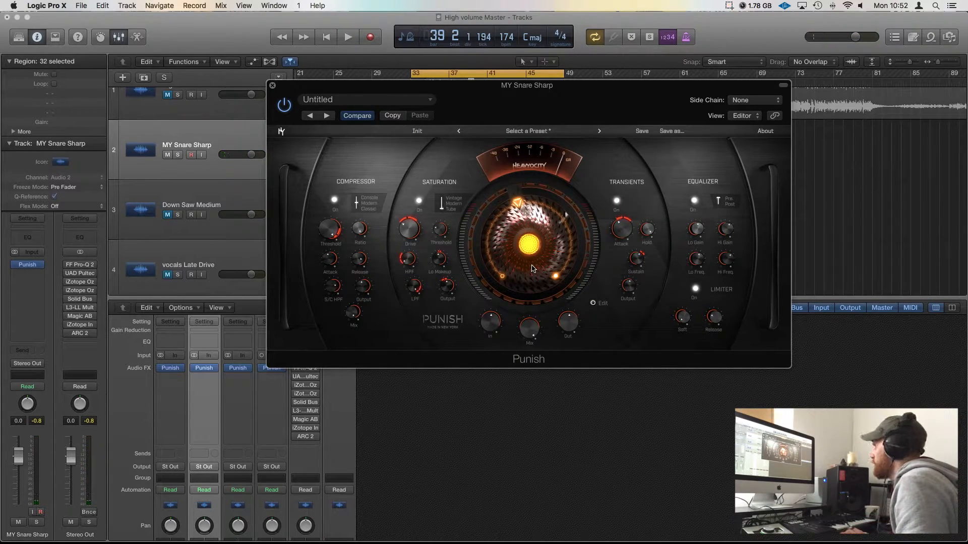
{"action": "key", "text": "space"}
{"action": "left_click_drag", "start_coordinate": [533, 267], "coordinate": [540, 212]}
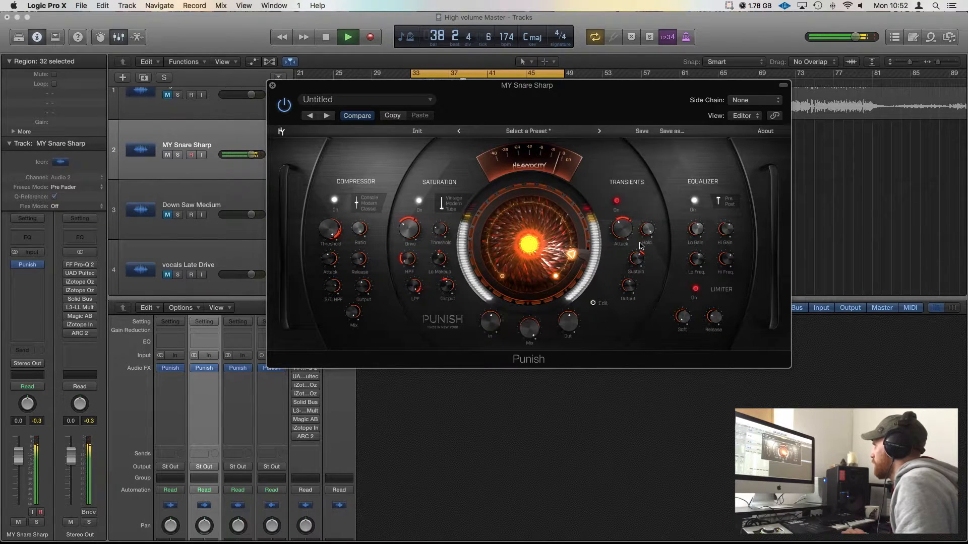
Increase the snare's transients attack, switch the saturation mode to Vintage, stop playback and ease the Punish amount back slightly.
{"action": "left_click_drag", "start_coordinate": [628, 233], "coordinate": [632, 201]}
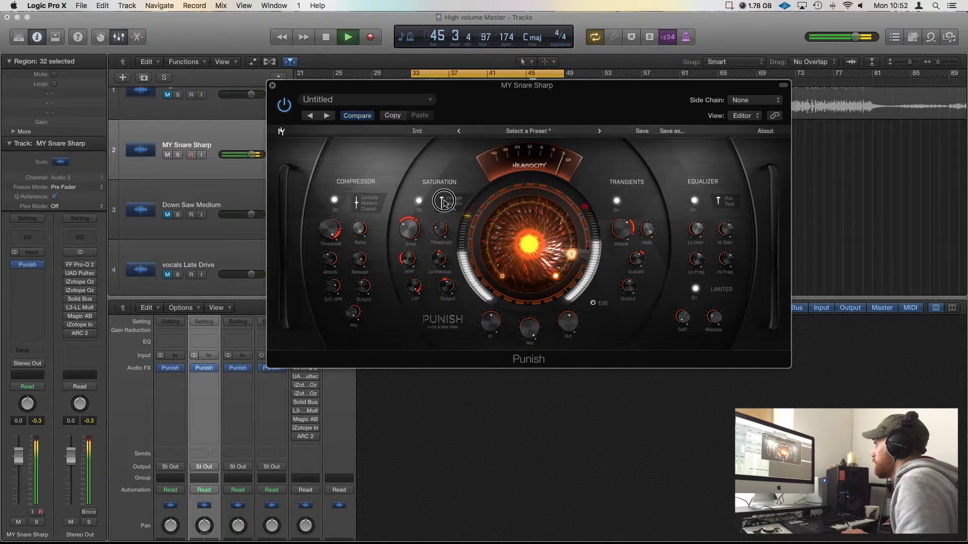
{"action": "key", "text": "space"}
{"action": "mouse_move", "coordinate": [552, 245]}
{"action": "left_mouse_down"}
{"action": "mouse_move", "coordinate": [552, 261]}
{"action": "mouse_move", "coordinate": [553, 240]}
{"action": "left_mouse_up"}
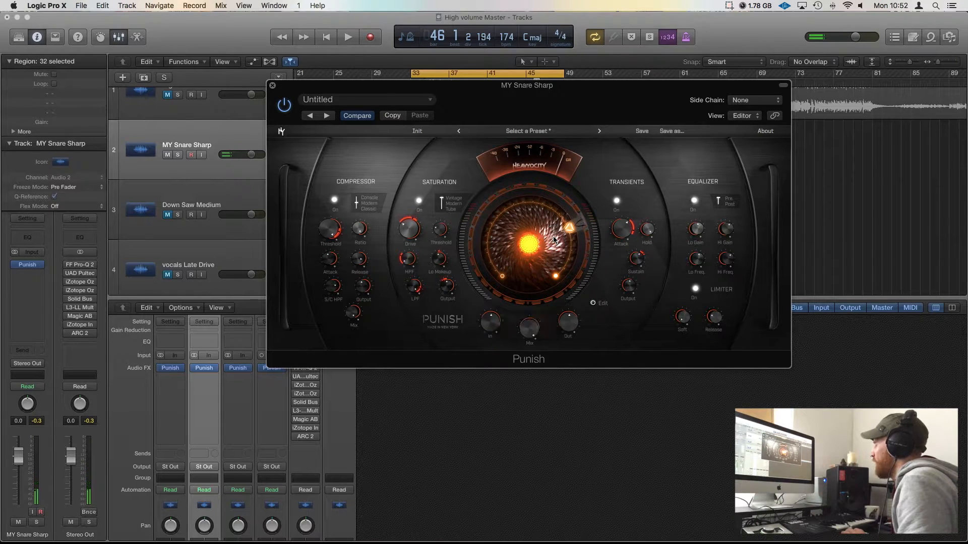
Compare the dry and processed snare during playback by lowering Punish's overall Mix and raising it back to full.
{"action": "key", "text": "space"}
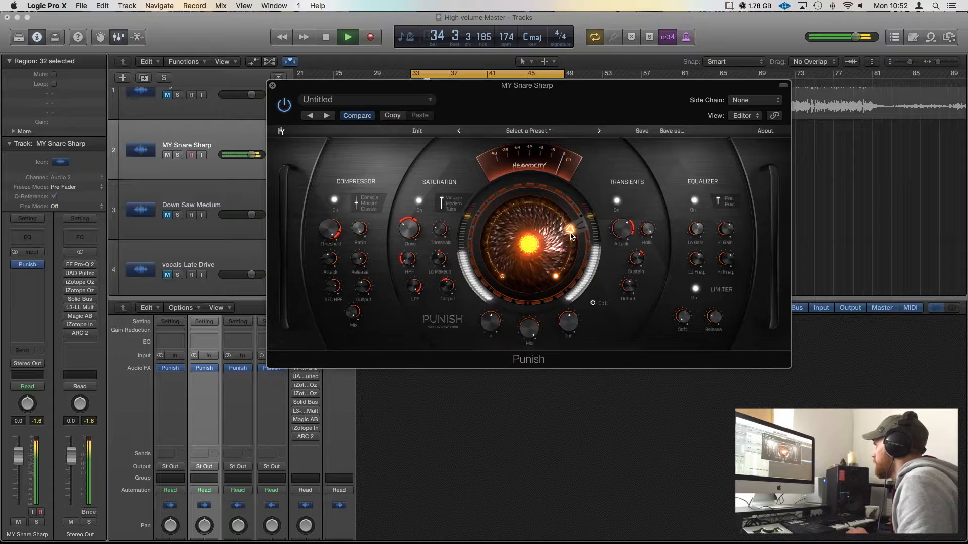
{"action": "left_click_drag", "start_coordinate": [533, 328], "coordinate": [547, 413]}
{"action": "key", "text": "space"}
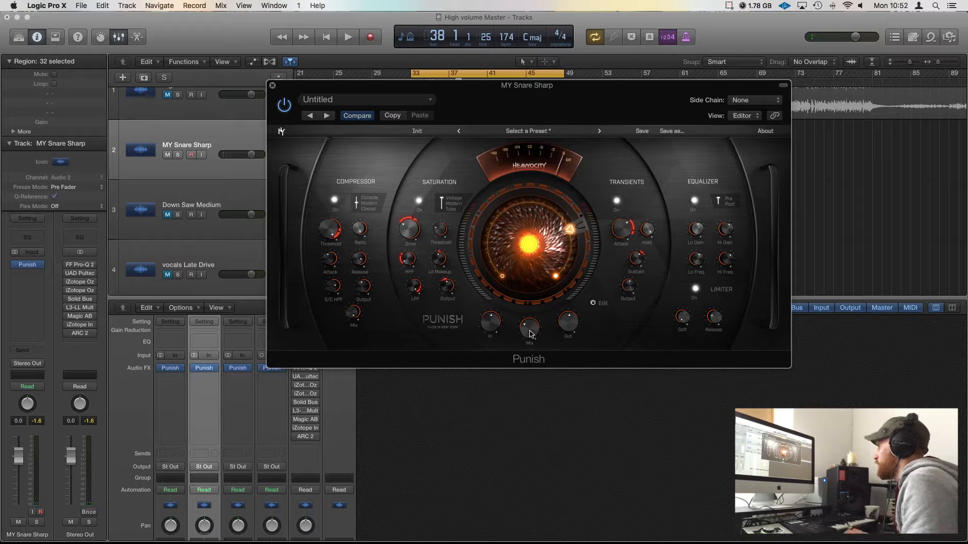
{"action": "key", "text": "space"}
{"action": "left_click_drag", "start_coordinate": [530, 333], "coordinate": [537, 225]}
{"action": "key", "text": "space"}
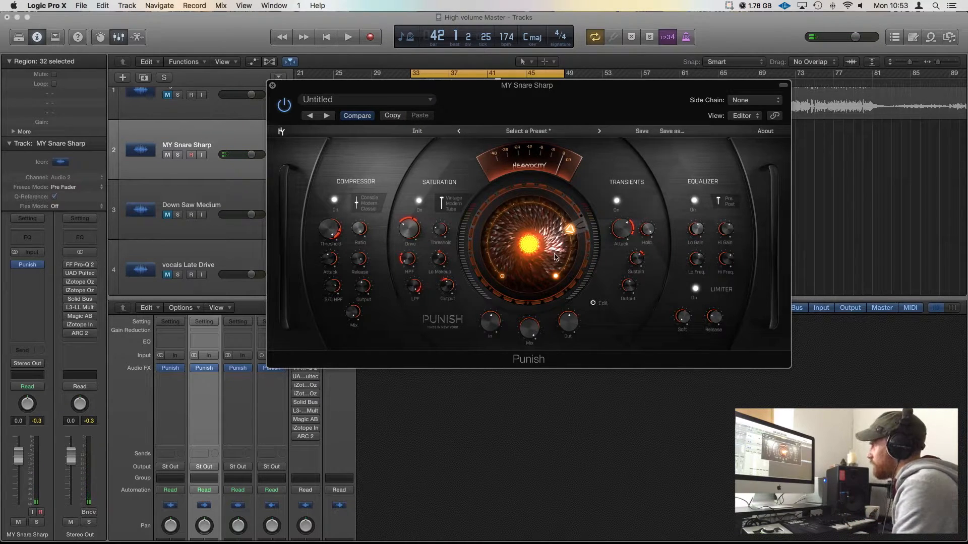
Close the snare's Punish window, mute MY Snare Sharp, and unmute and select the Down Saw Medium track.
{"action": "left_click", "coordinate": [272, 85]}
{"action": "left_click", "coordinate": [168, 157]}
{"action": "left_click", "coordinate": [168, 215]}
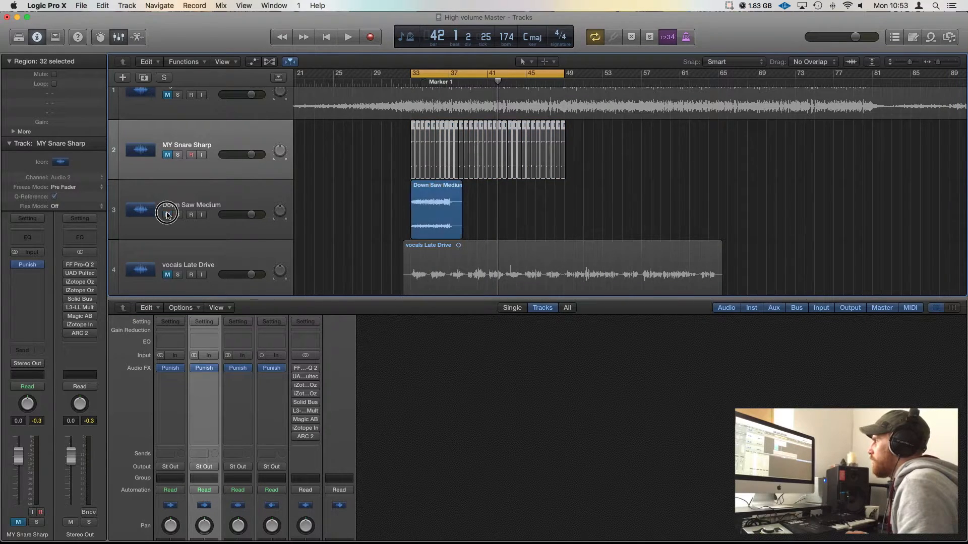
{"action": "left_click", "coordinate": [253, 195]}
Audition Down Saw Medium, open its Punish plug-in and move the window clear of the track controls.
{"action": "key", "text": "space"}
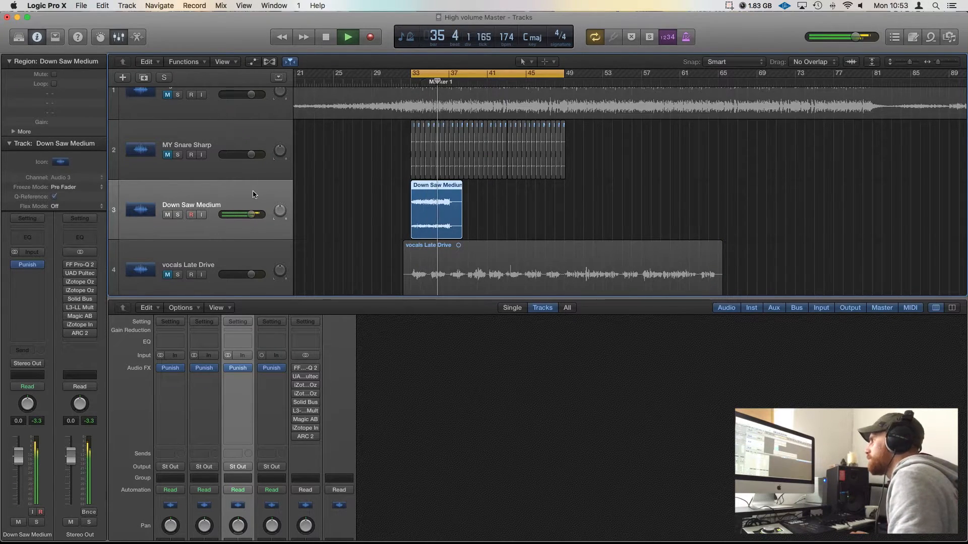
{"action": "key", "text": "space"}
{"action": "mouse_move", "coordinate": [28, 268]}
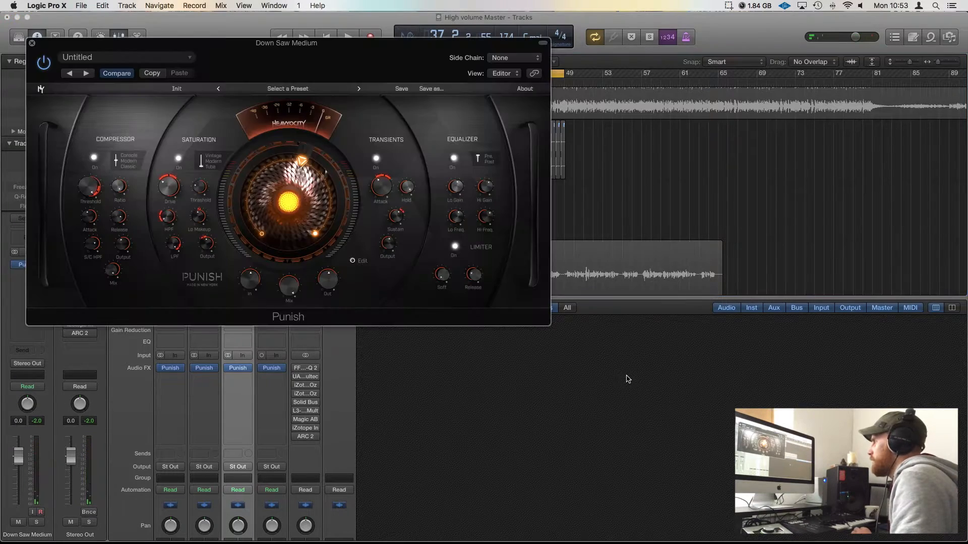
{"action": "left_click_drag", "start_coordinate": [266, 49], "coordinate": [545, 126]}
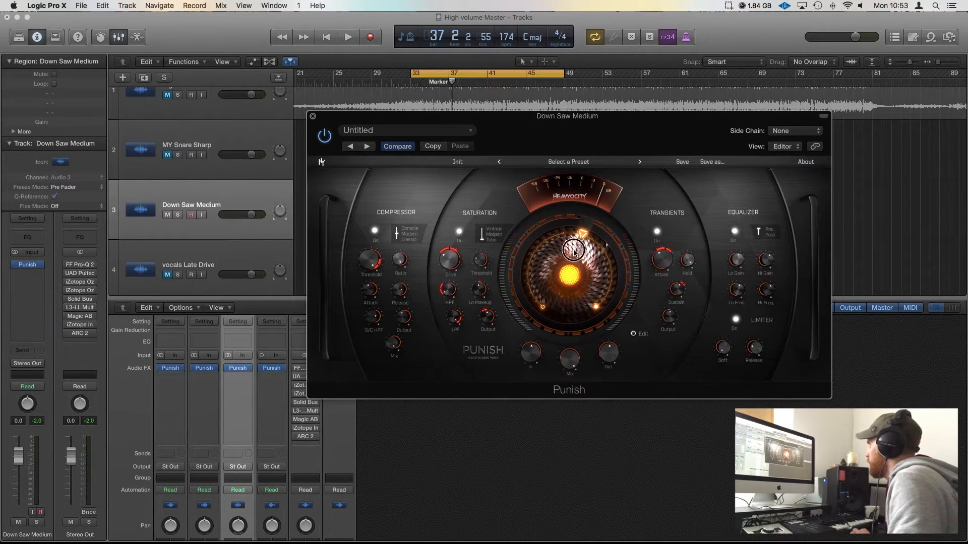
Lower the Punish amount on Down Saw Medium to its minimum and audition the section.
{"action": "left_click_drag", "start_coordinate": [575, 251], "coordinate": [611, 504]}
{"action": "left_click_drag", "start_coordinate": [563, 296], "coordinate": [592, 414]}
{"action": "key", "text": "space"}
{"action": "key", "text": "space"}
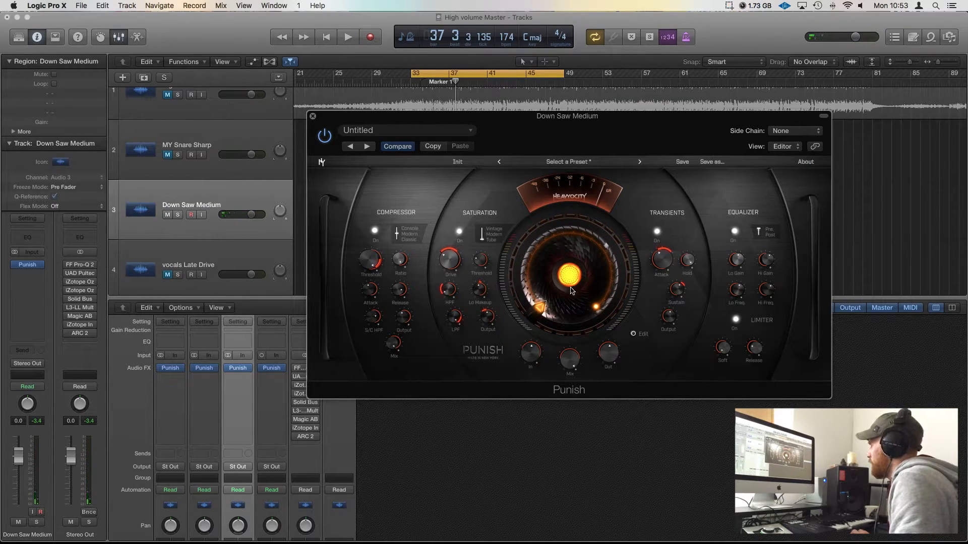
Play Down Saw Medium while raising the Punish amount to its maximum, and stop playback.
{"action": "key", "text": "space"}
{"action": "left_click_drag", "start_coordinate": [572, 291], "coordinate": [564, 167]}
{"action": "key", "text": "space"}
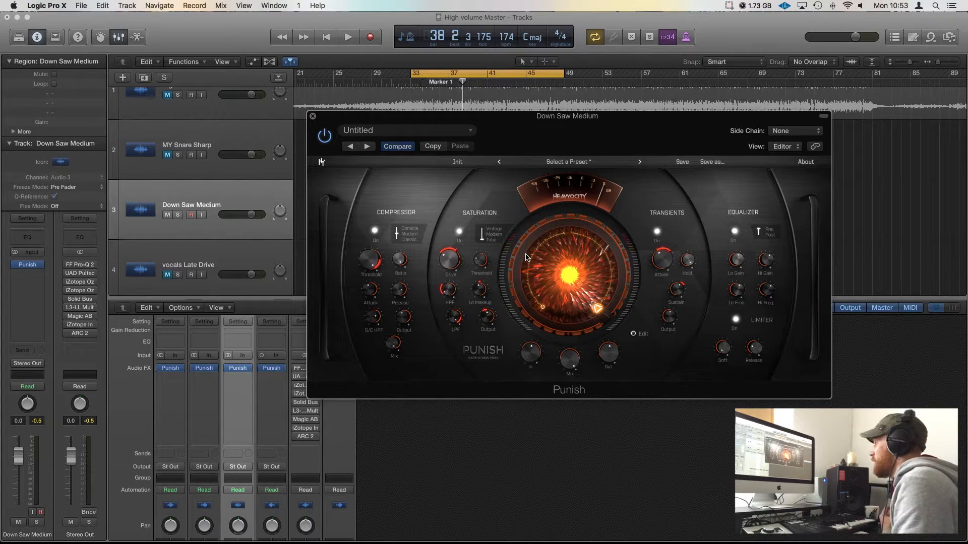
Close the Down Saw Medium Punish window, mute that track, and unmute and select vocals Late Drive.
{"action": "left_click", "coordinate": [313, 117]}
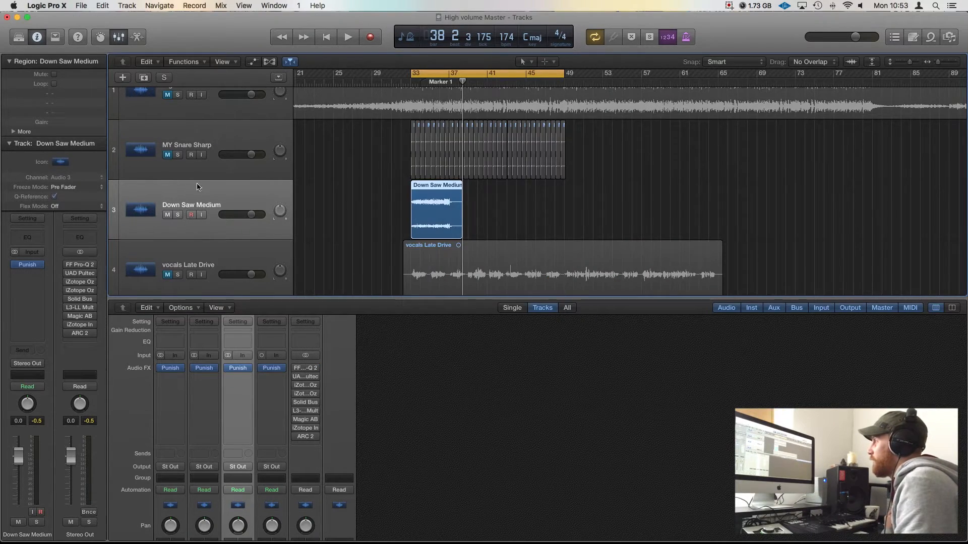
{"action": "left_click", "coordinate": [168, 215]}
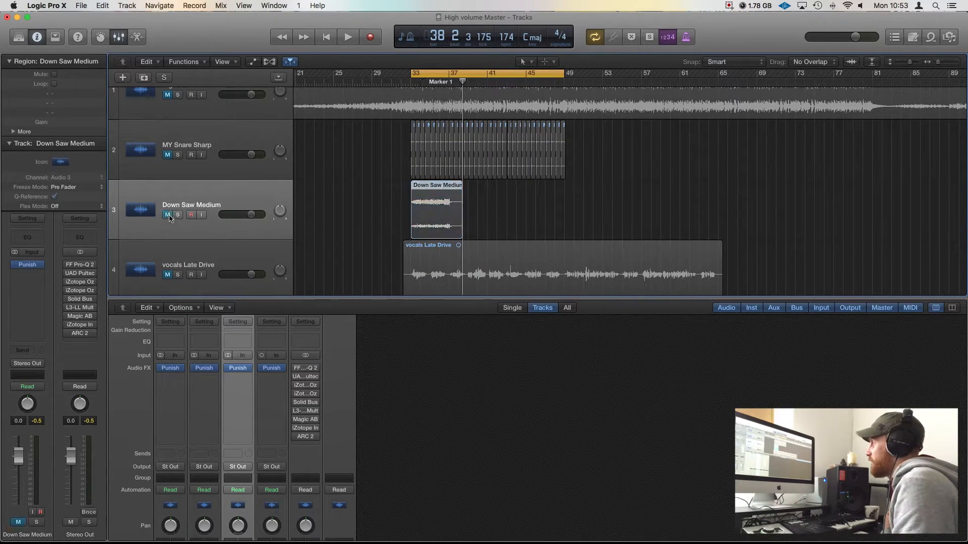
{"action": "left_click", "coordinate": [168, 274]}
{"action": "left_click", "coordinate": [229, 256]}
Open the Punish plug-in on vocals Late Drive and lower its central Punish amount to the minimum.
{"action": "mouse_move", "coordinate": [30, 269]}
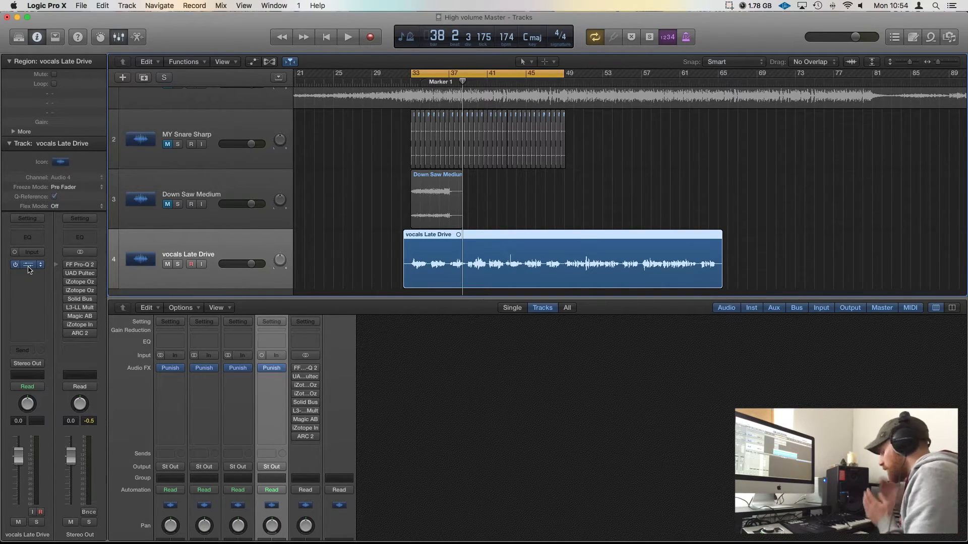
{"action": "left_click", "coordinate": [28, 266]}
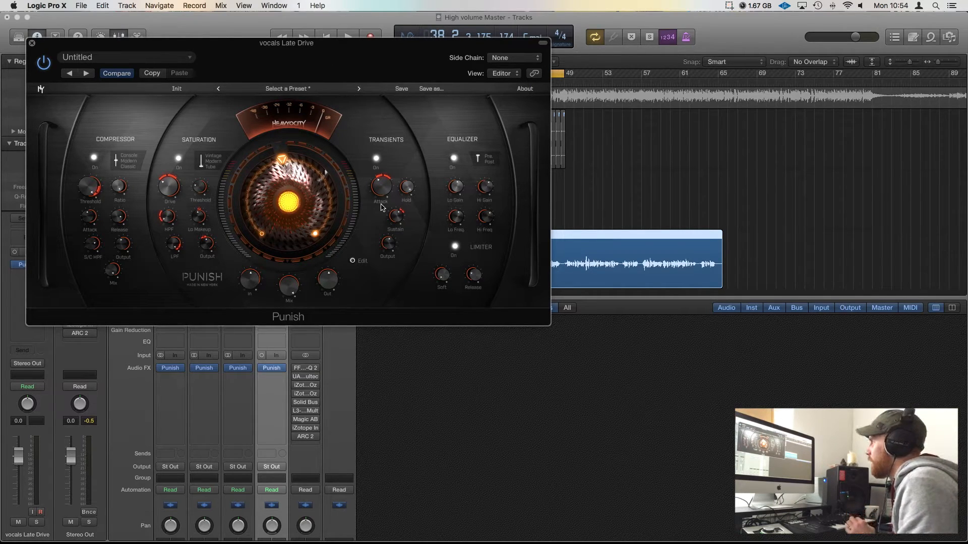
{"action": "left_click_drag", "start_coordinate": [291, 190], "coordinate": [311, 425]}
{"action": "scroll", "coordinate": [311, 425], "scroll_direction": "down", "scroll_amount": 1}
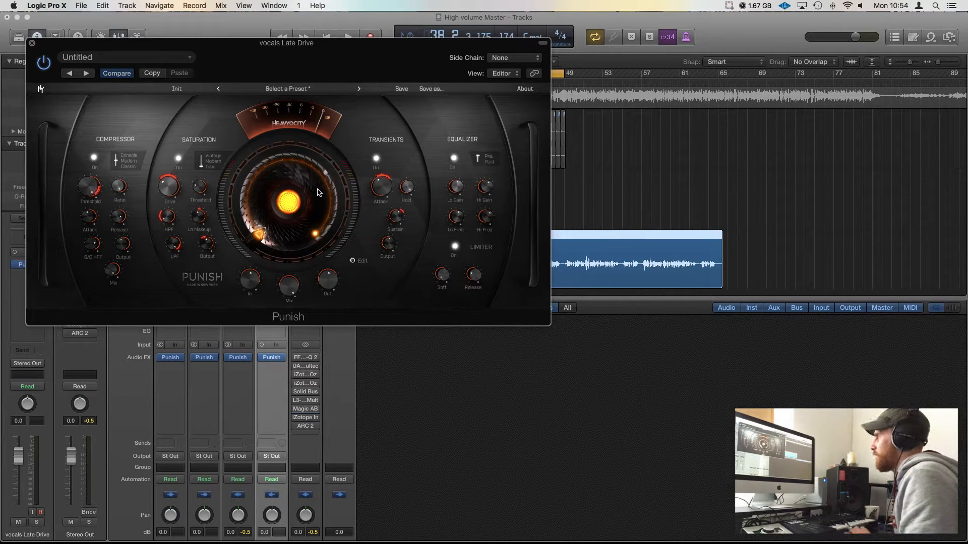
Audition the vocals while sweeping the Punish amount up, back to 0 %, and up again to a fairly high setting.
{"action": "key", "text": "space"}
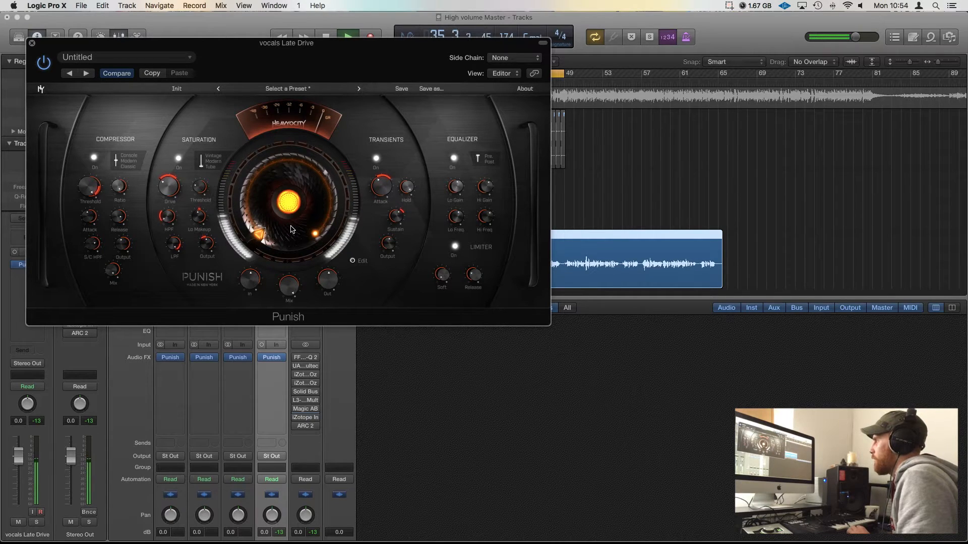
{"action": "left_click_drag", "start_coordinate": [291, 229], "coordinate": [277, 136]}
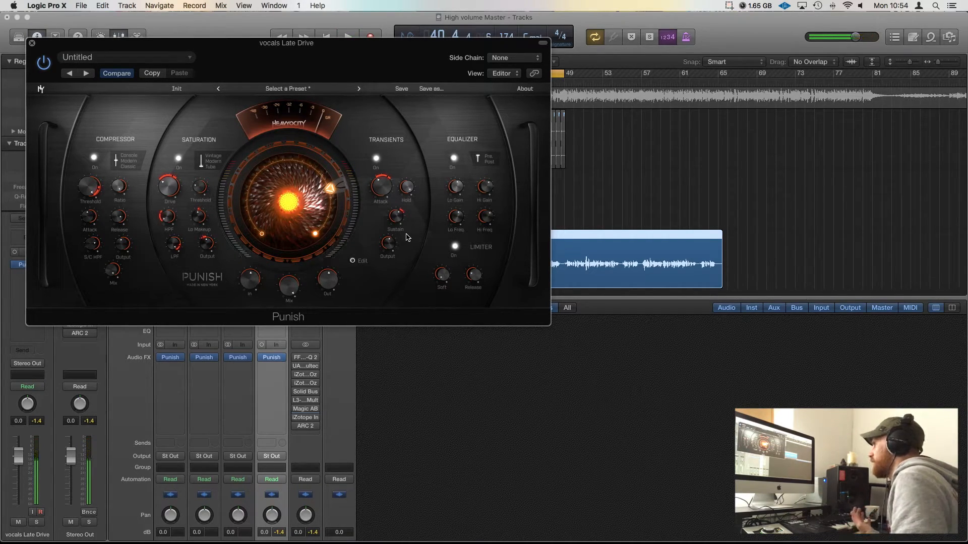
{"action": "left_click_drag", "start_coordinate": [316, 190], "coordinate": [355, 540]}
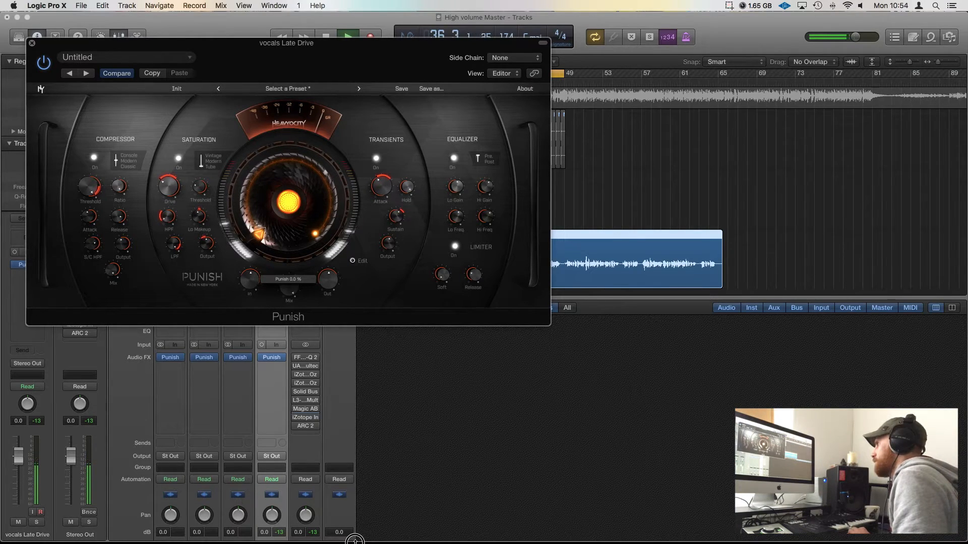
{"action": "key", "text": "space"}
{"action": "left_click_drag", "start_coordinate": [258, 234], "coordinate": [291, 192]}
{"action": "key", "text": "space"}
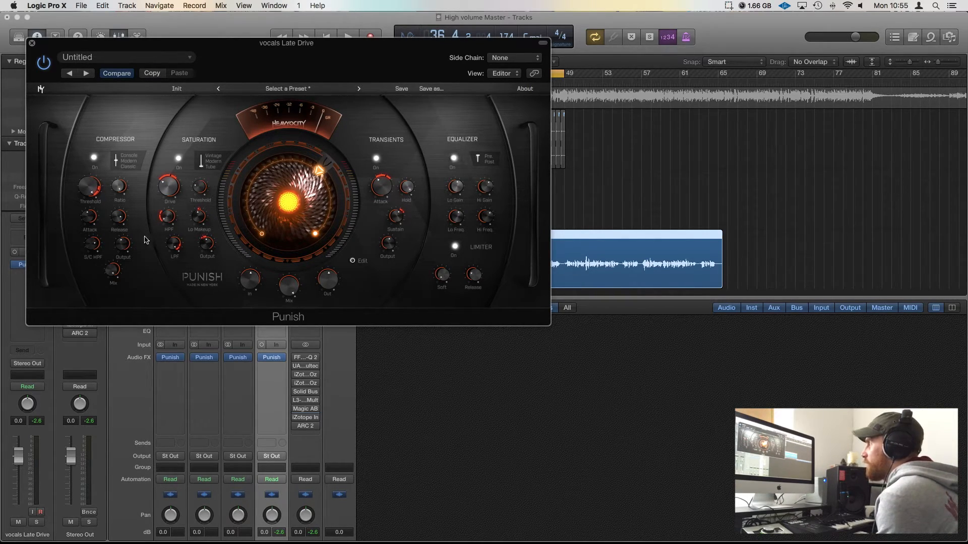
{"action": "left_click", "coordinate": [301, 179]}
{"action": "mouse_move", "coordinate": [302, 179]}
{"action": "left_mouse_down"}
{"action": "mouse_move", "coordinate": [289, 190]}
{"action": "mouse_move", "coordinate": [303, 178]}
{"action": "left_mouse_up"}
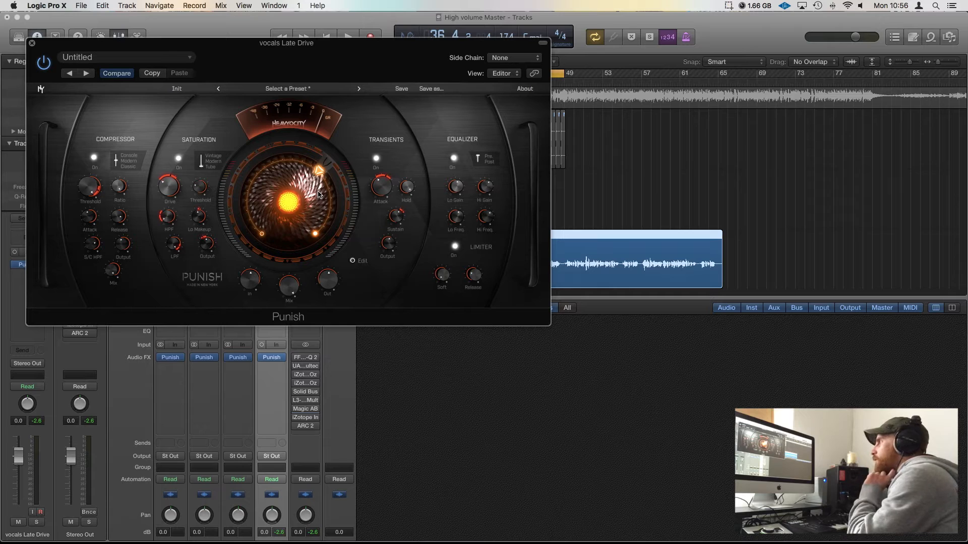
Move the vocals' Punish window off the track controls, mute vocals Late Drive and unmute MY Snare Sharp, keeping Down Saw Medium muted.
{"action": "left_click_drag", "start_coordinate": [257, 49], "coordinate": [526, 71]}
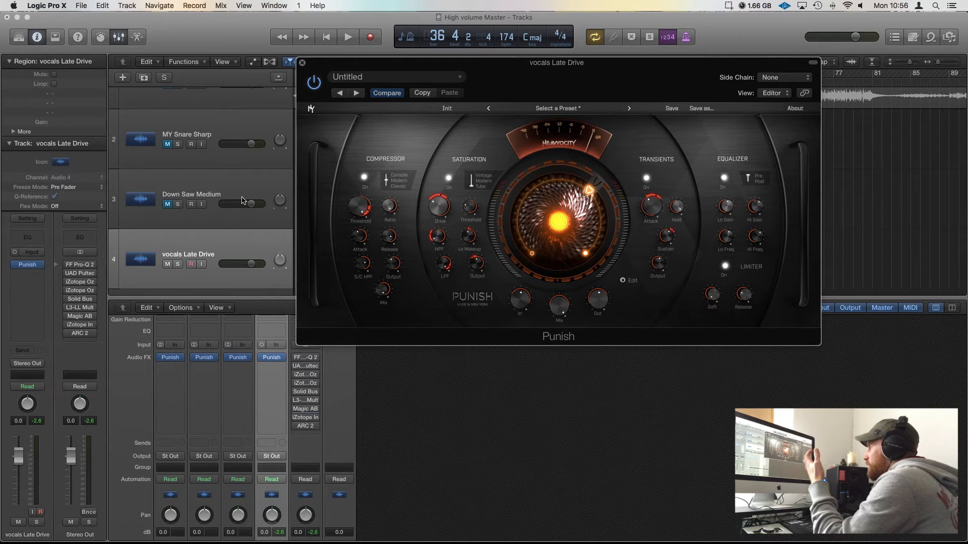
{"action": "left_click", "coordinate": [168, 264]}
{"action": "left_click", "coordinate": [167, 204]}
{"action": "left_click", "coordinate": [167, 144]}
{"action": "left_click", "coordinate": [167, 203]}
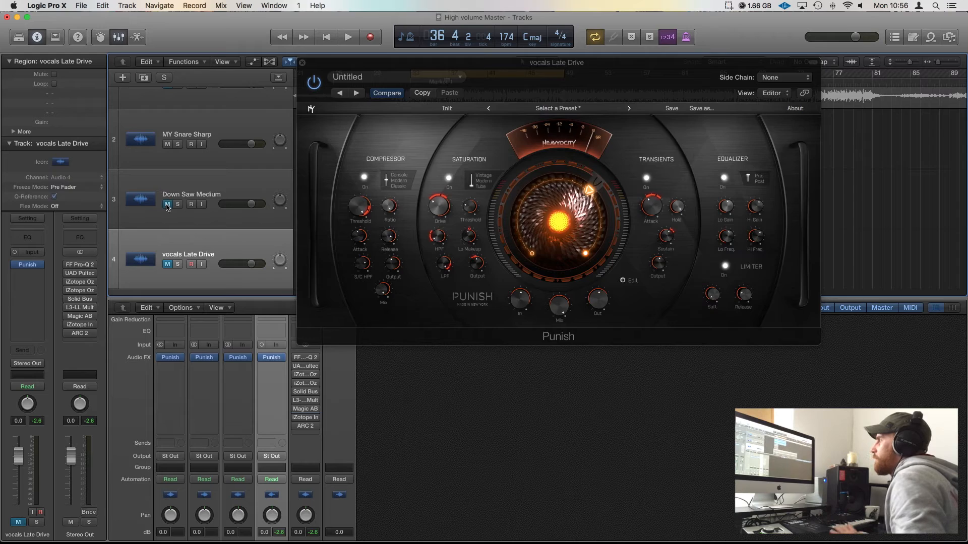
Hide the open plug-in windows, play the snare section, select MY Snare Sharp and reopen its Punish plug-in.
{"action": "key", "text": "v"}
{"action": "key", "text": "space"}
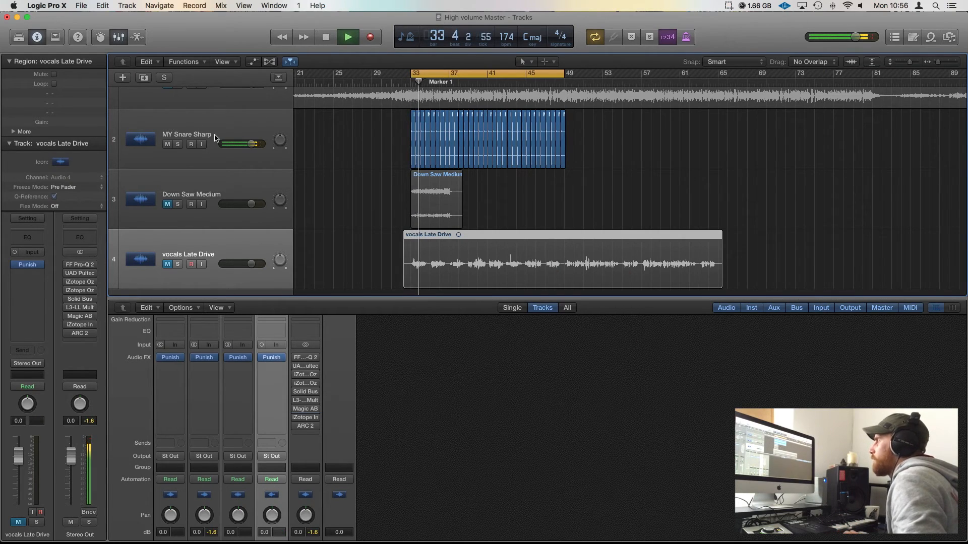
{"action": "left_click", "coordinate": [202, 151]}
{"action": "left_click", "coordinate": [32, 267]}
Raise the snare's Punish amount to maximum, bring it down to 71.1 % during playback, and stop.
{"action": "key", "text": "space"}
{"action": "mouse_move", "coordinate": [533, 256]}
{"action": "left_click_drag", "start_coordinate": [533, 257], "coordinate": [539, 206]}
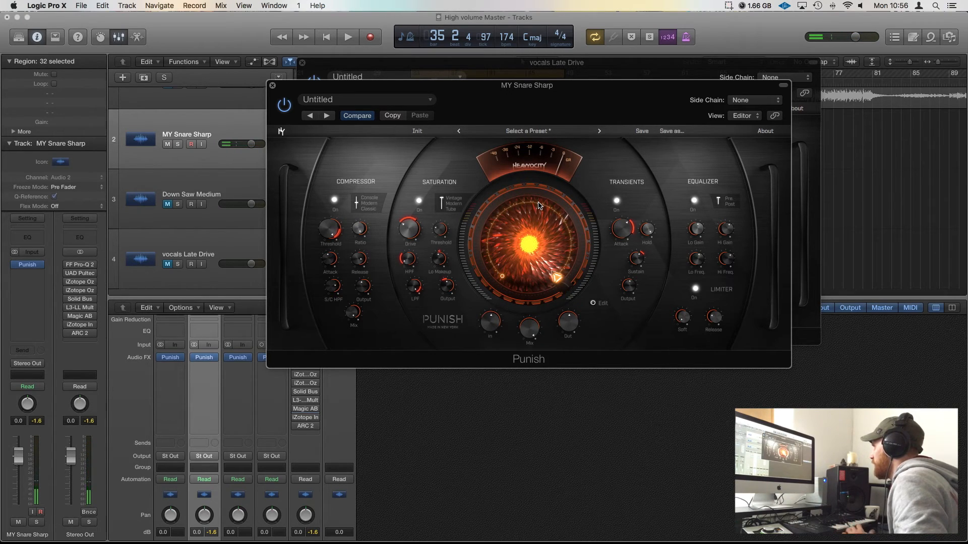
{"action": "key", "text": "space"}
{"action": "left_click_drag", "start_coordinate": [538, 206], "coordinate": [542, 240]}
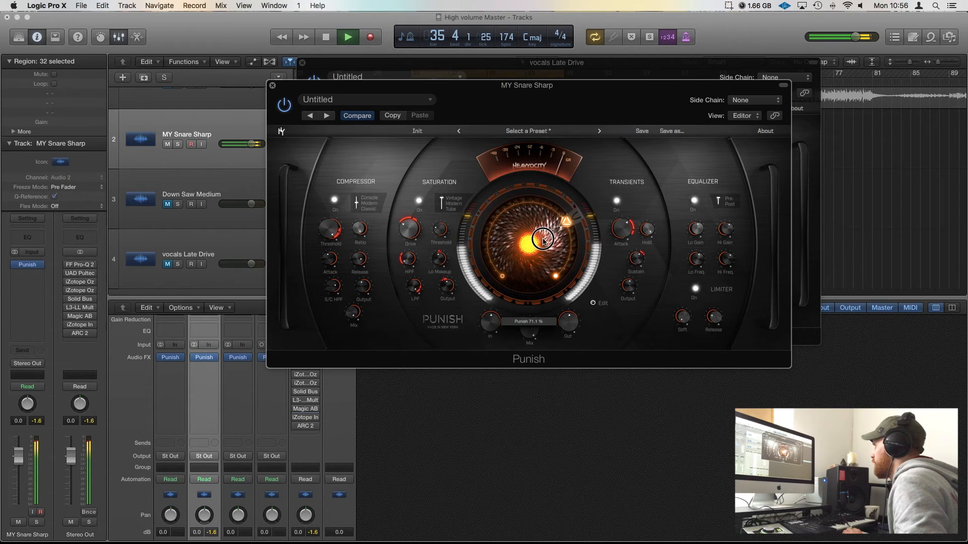
{"action": "key", "text": "space"}
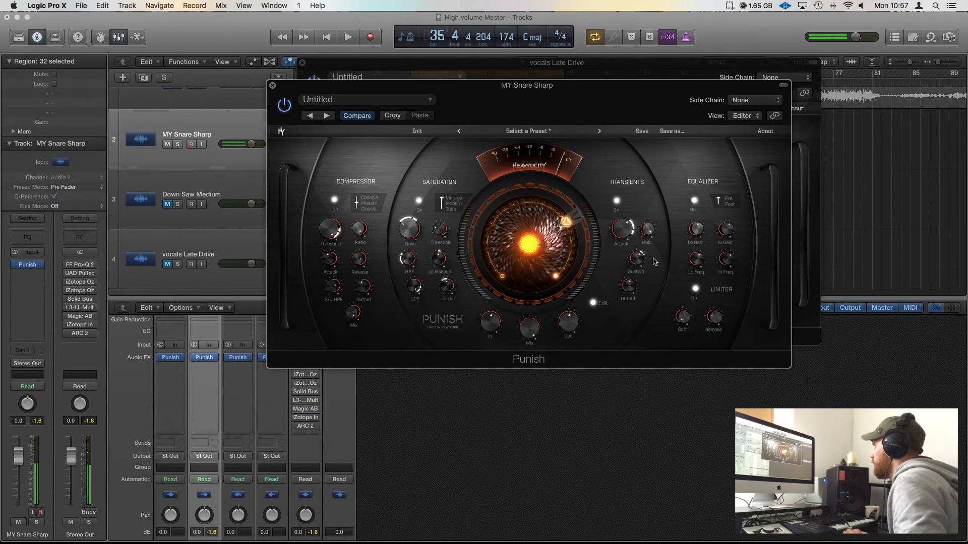
In Edit mode, assign Punish-knob ranges to the transients output, the compressor's ratio and output, and the limiter's Soft control.
{"action": "left_click_drag", "start_coordinate": [633, 293], "coordinate": [634, 263]}
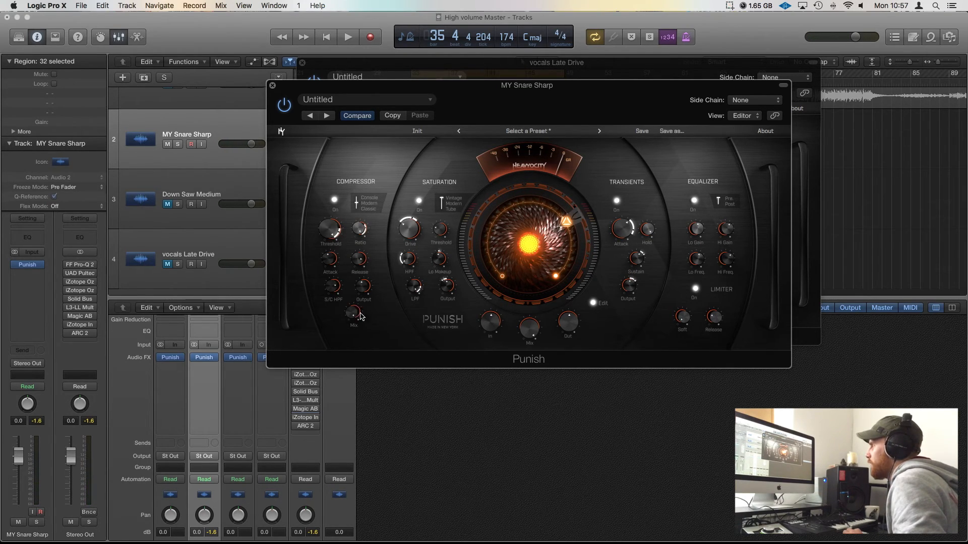
{"action": "left_click_drag", "start_coordinate": [363, 289], "coordinate": [368, 258]}
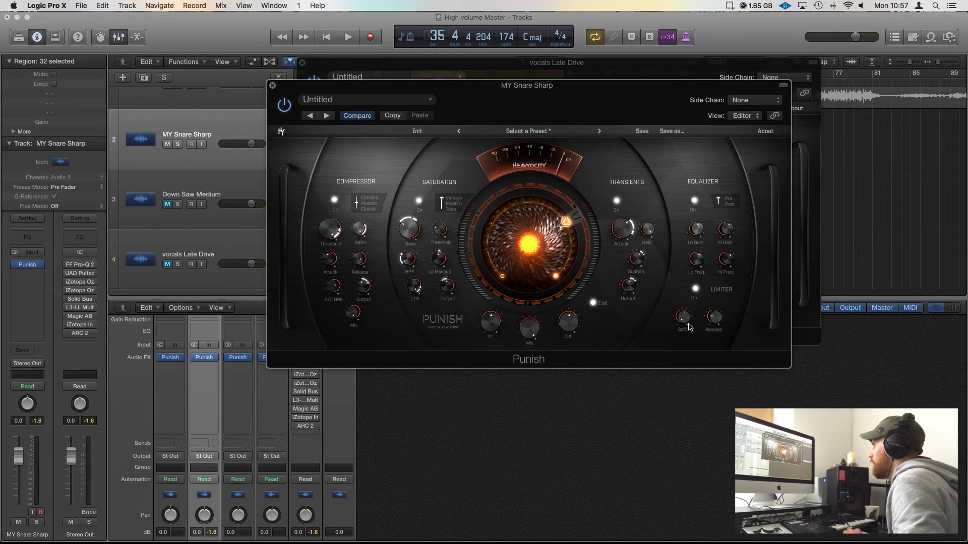
{"action": "left_click_drag", "start_coordinate": [686, 325], "coordinate": [686, 290]}
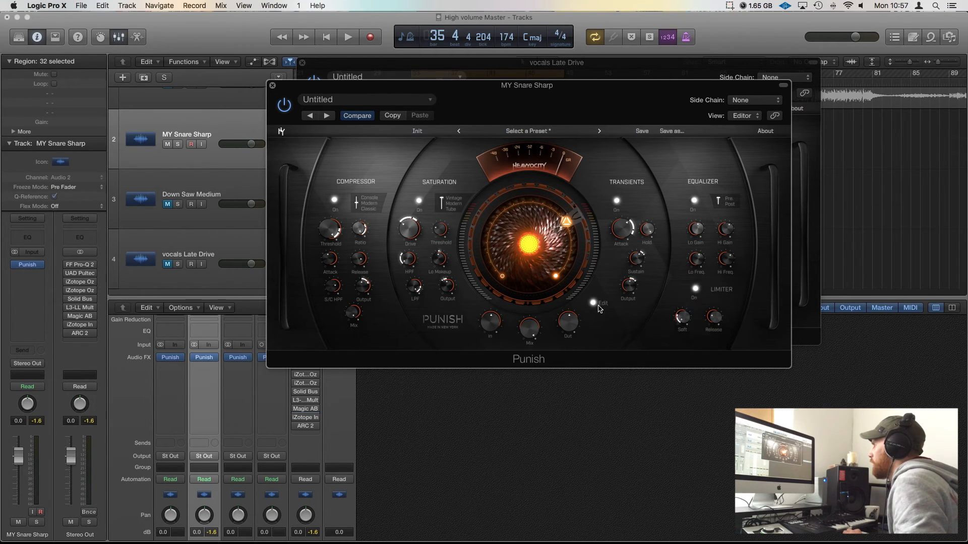
Audition the edited snare settings with Edit mode off, sweeping Punish from 0 % to a high amount, and close the snare's Punish window.
{"action": "key", "text": "space"}
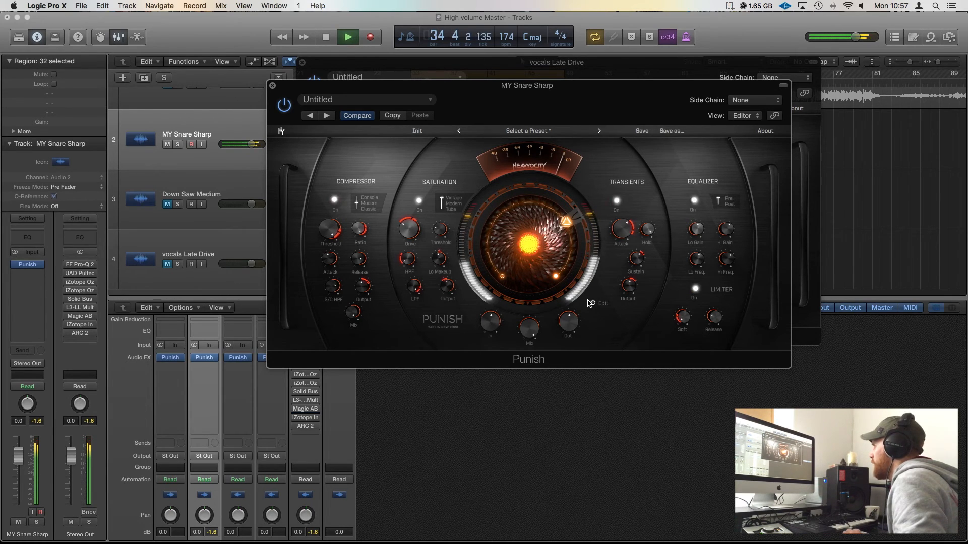
{"action": "key", "text": "space"}
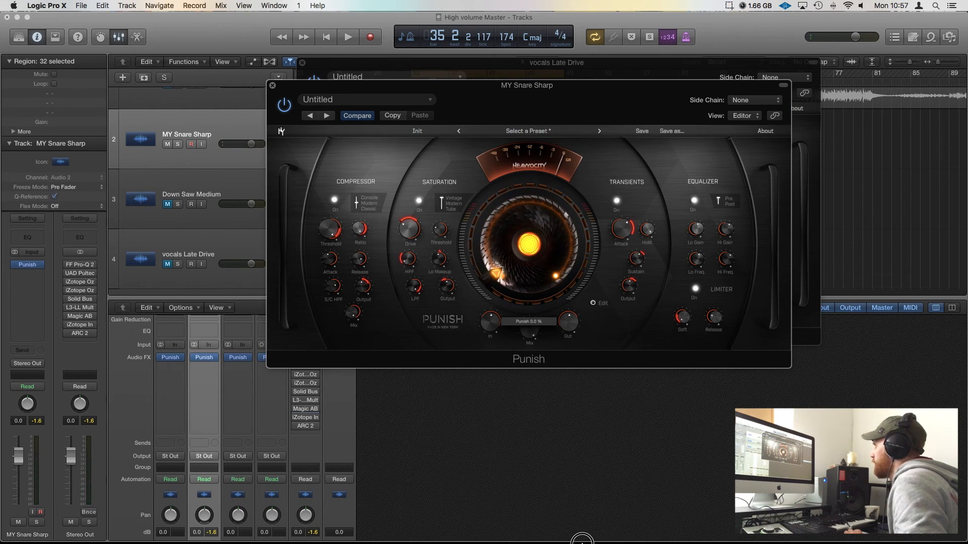
{"action": "key", "text": "space"}
{"action": "mouse_move", "coordinate": [564, 275]}
{"action": "left_mouse_down"}
{"action": "mouse_move", "coordinate": [548, 238]}
{"action": "mouse_move", "coordinate": [556, 171]}
{"action": "left_mouse_up"}
{"action": "key", "text": "space"}
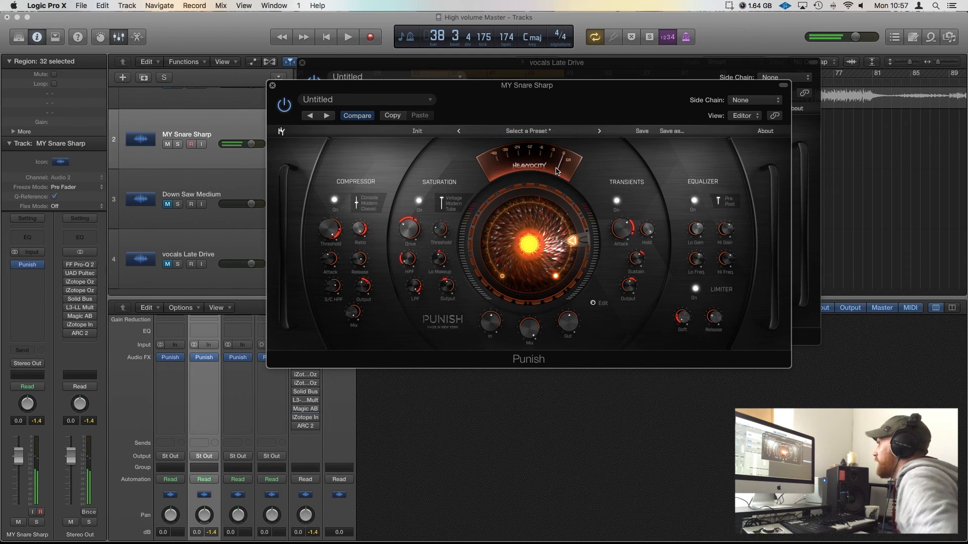
{"action": "left_click", "coordinate": [273, 87]}
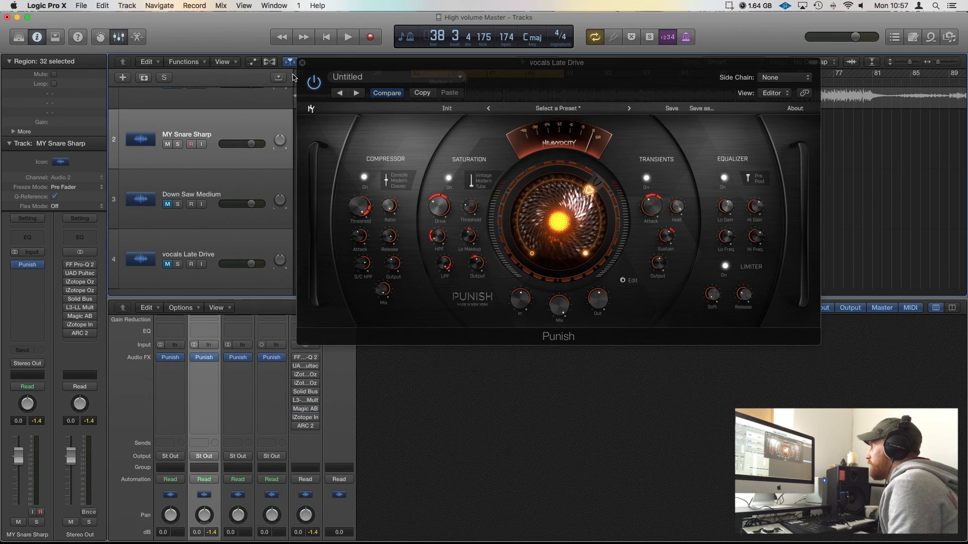